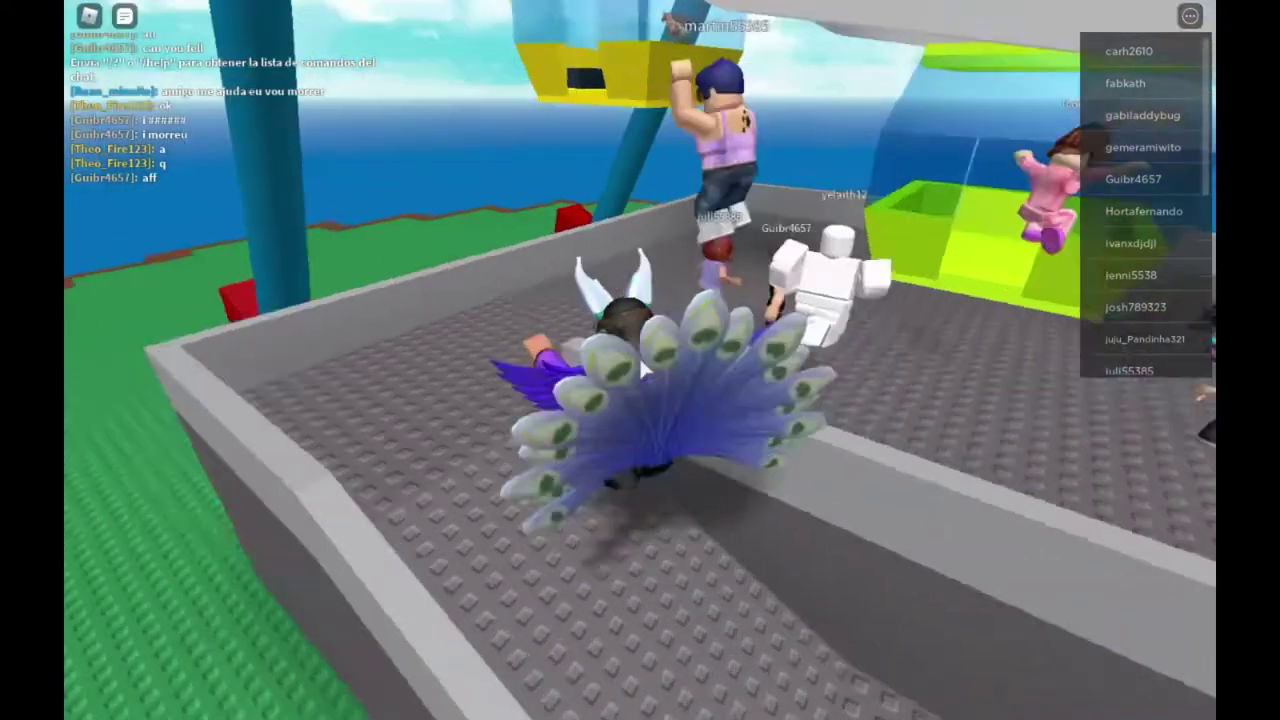
- Lock the camera behind the character and run across the gray platform, jumping toward the purple Ferris wheel cabin
{"action": "key", "text": "d"}
{"action": "key", "text": "shift"}
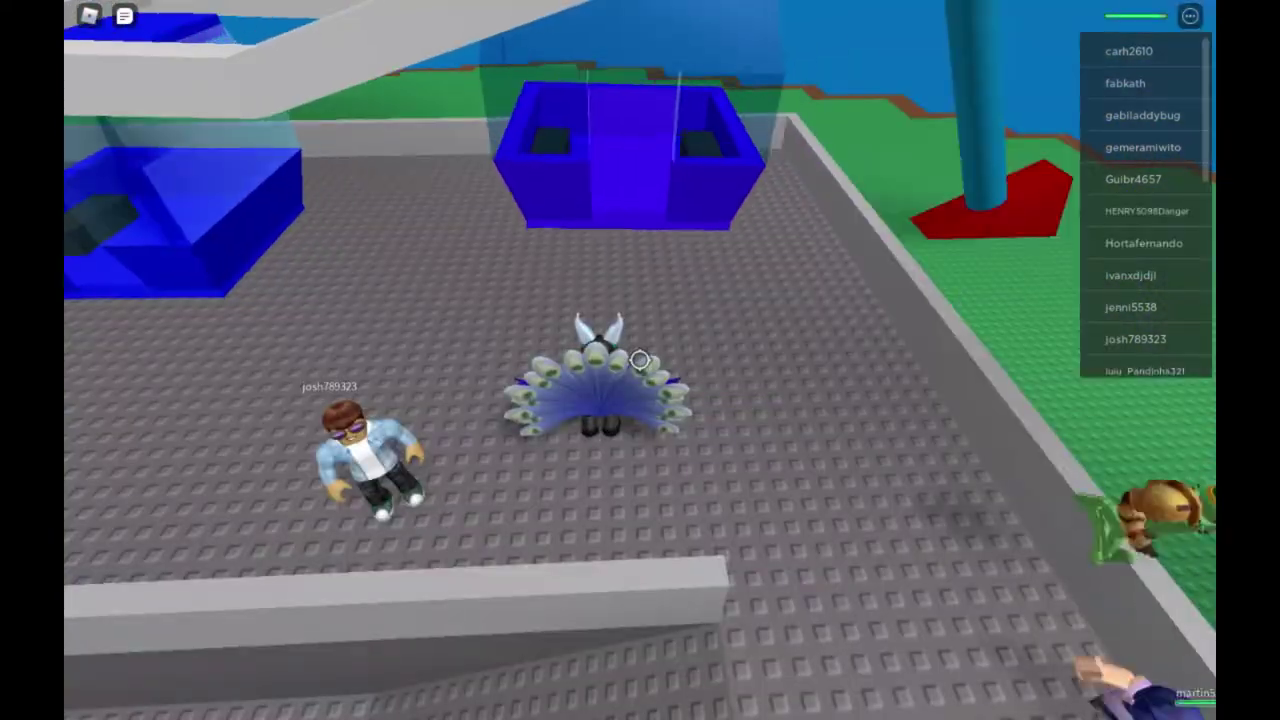
{"action": "key", "text": "w"}
{"action": "key", "text": "d"}
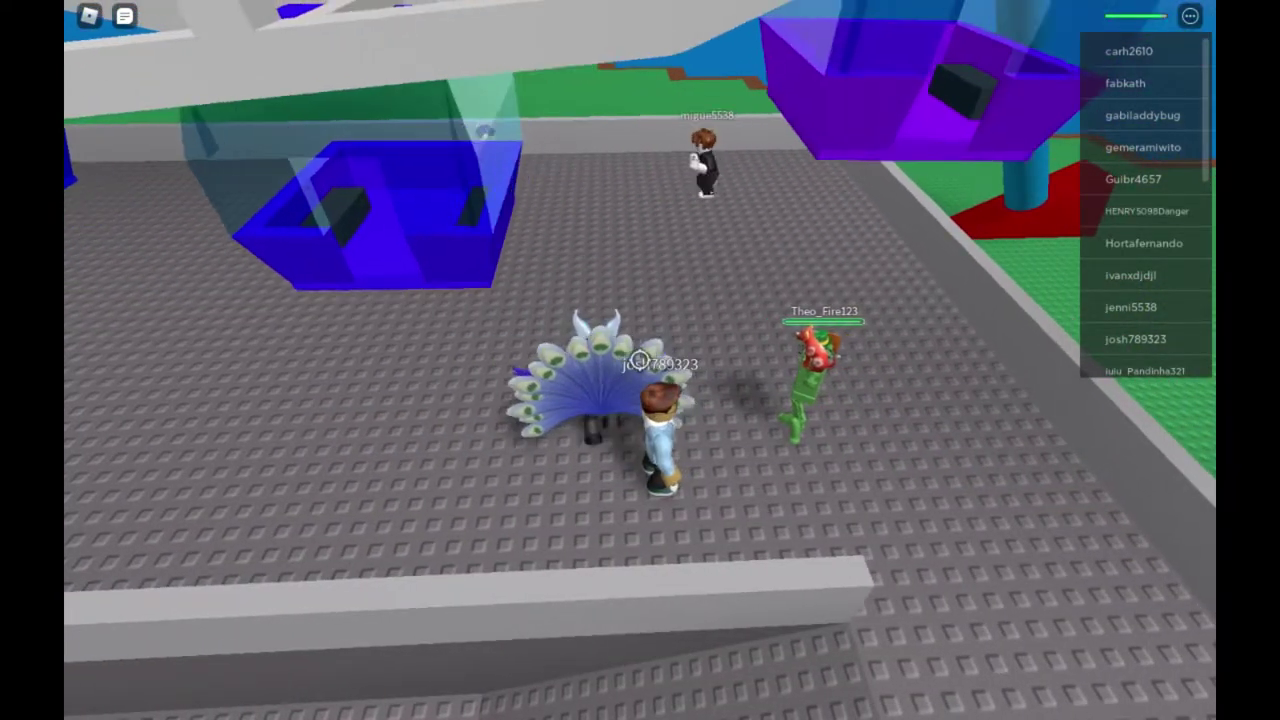
{"action": "key", "text": "w"}
{"action": "key", "text": "space"}
{"action": "key", "text": "w"}
{"action": "key", "text": "space"}
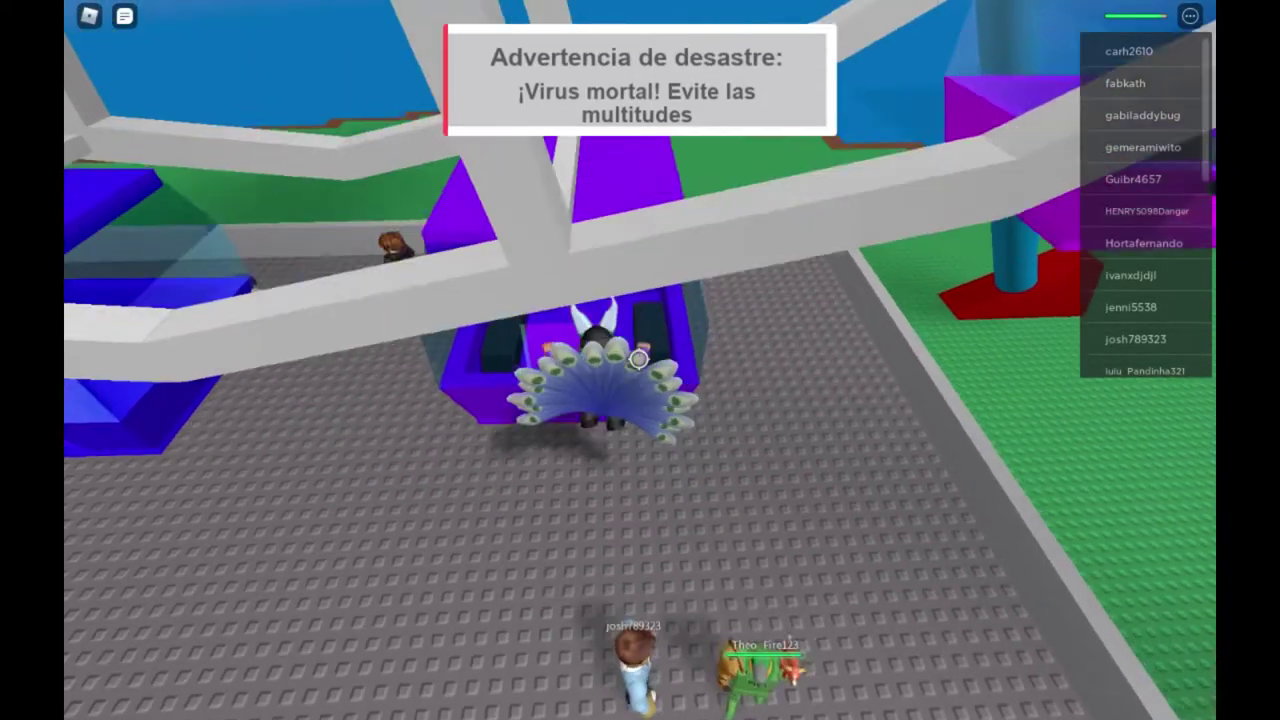
- Move the character away from the Ferris wheel and jump over the platform walls toward the grass strip
{"action": "key", "text": "d"}
{"action": "key", "text": "w"}
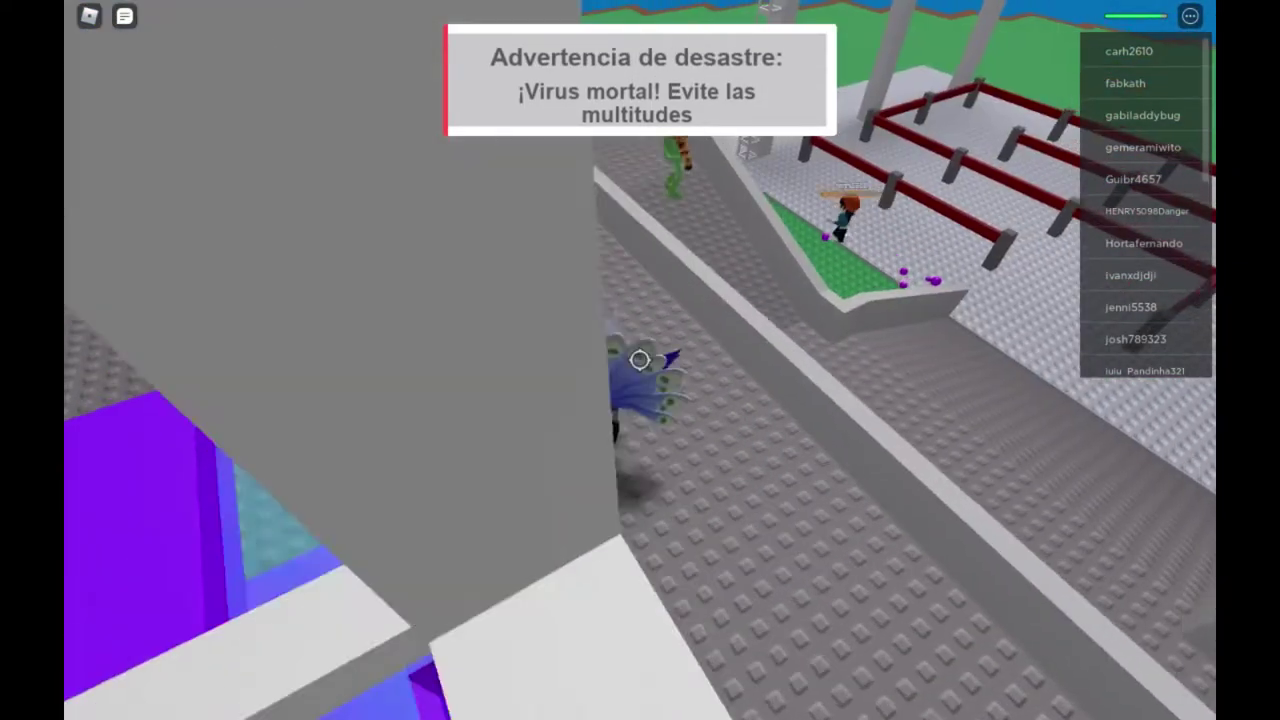
{"action": "key", "text": "space"}
{"action": "key", "text": "space"}
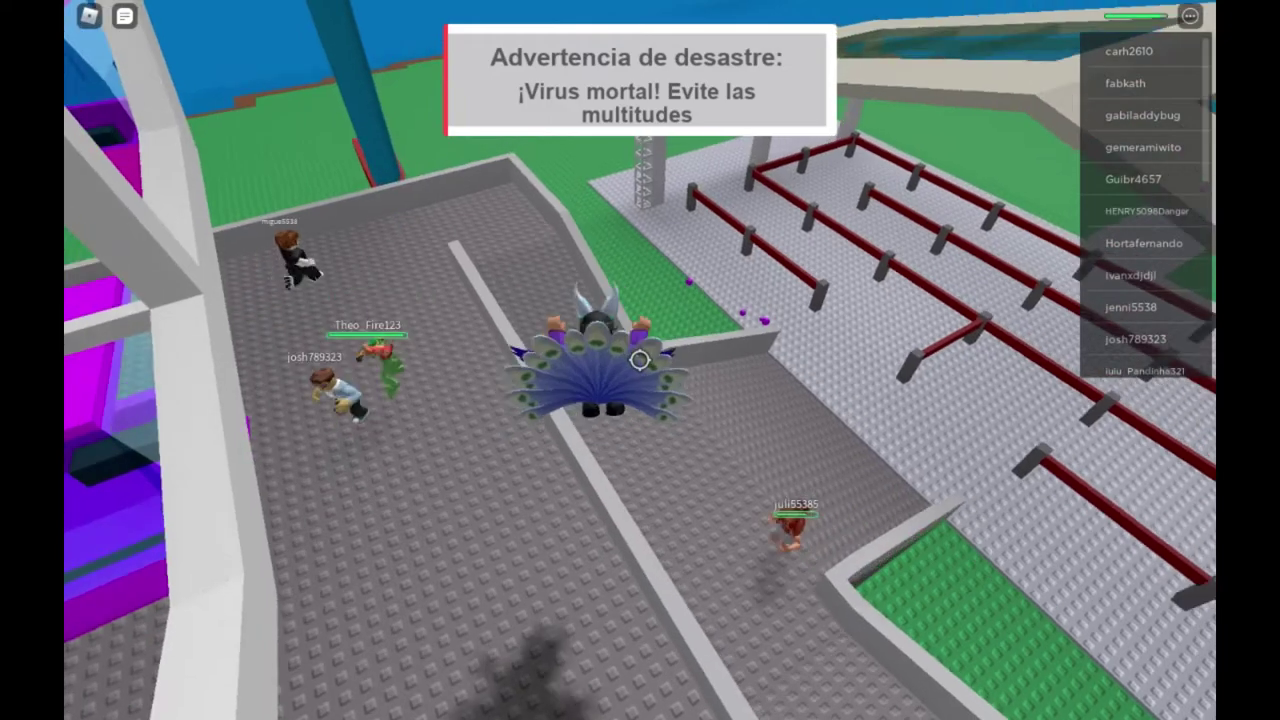
{"action": "scroll", "coordinate": [639, 359], "scroll_direction": "up", "scroll_amount": 5}
{"action": "key", "text": "w"}
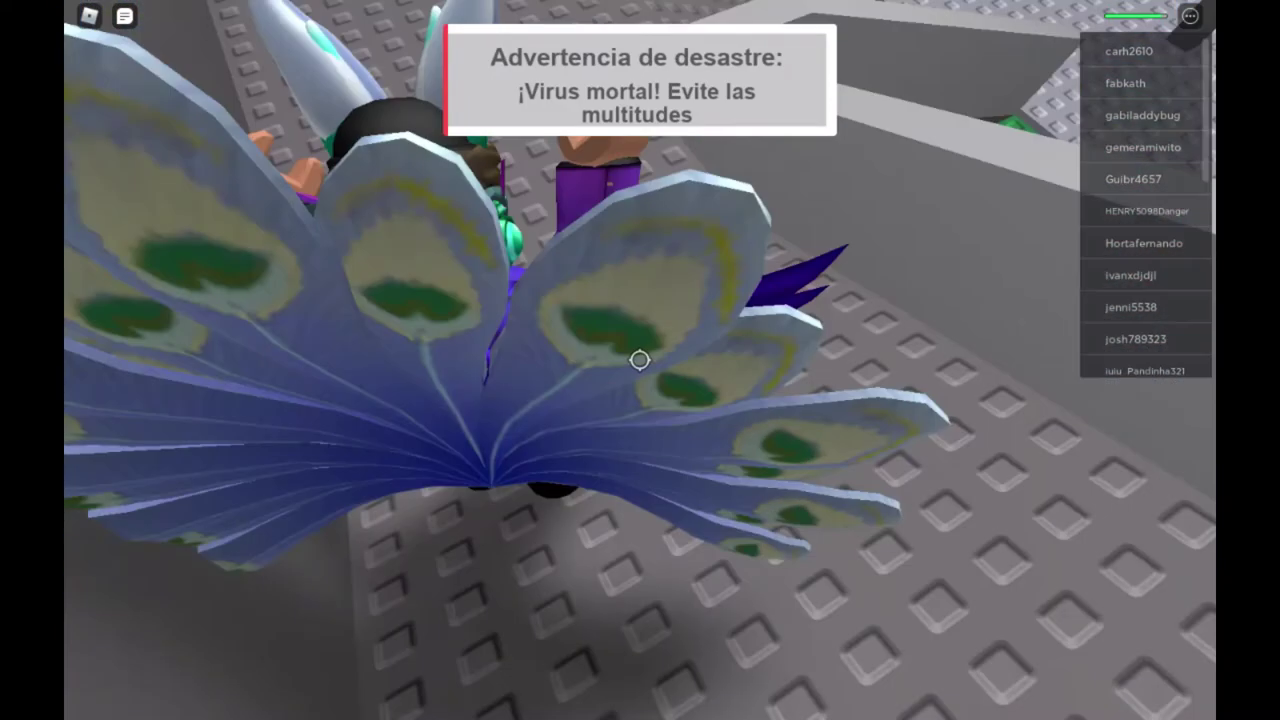
{"action": "key", "text": "space"}
{"action": "key", "text": "w"}
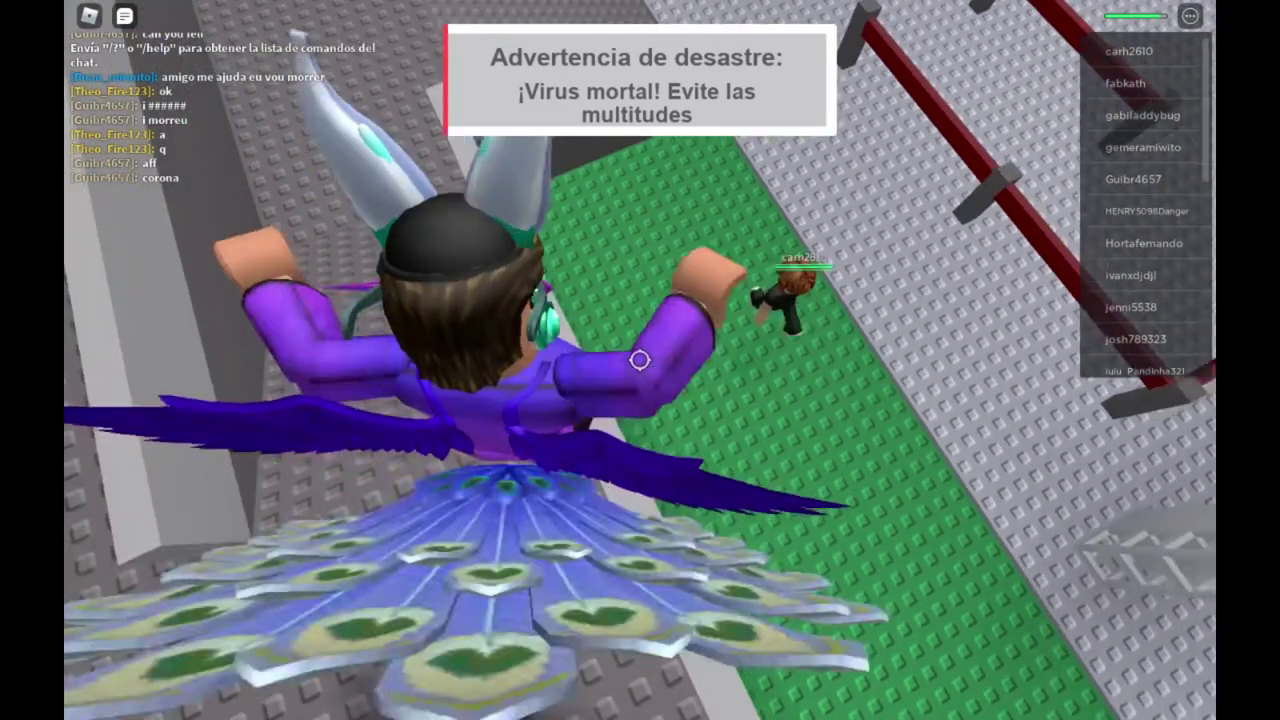
- Run the character away from the platform across the grass and off the island's edge
{"action": "scroll", "coordinate": [639, 359], "scroll_direction": "down", "scroll_amount": 5}
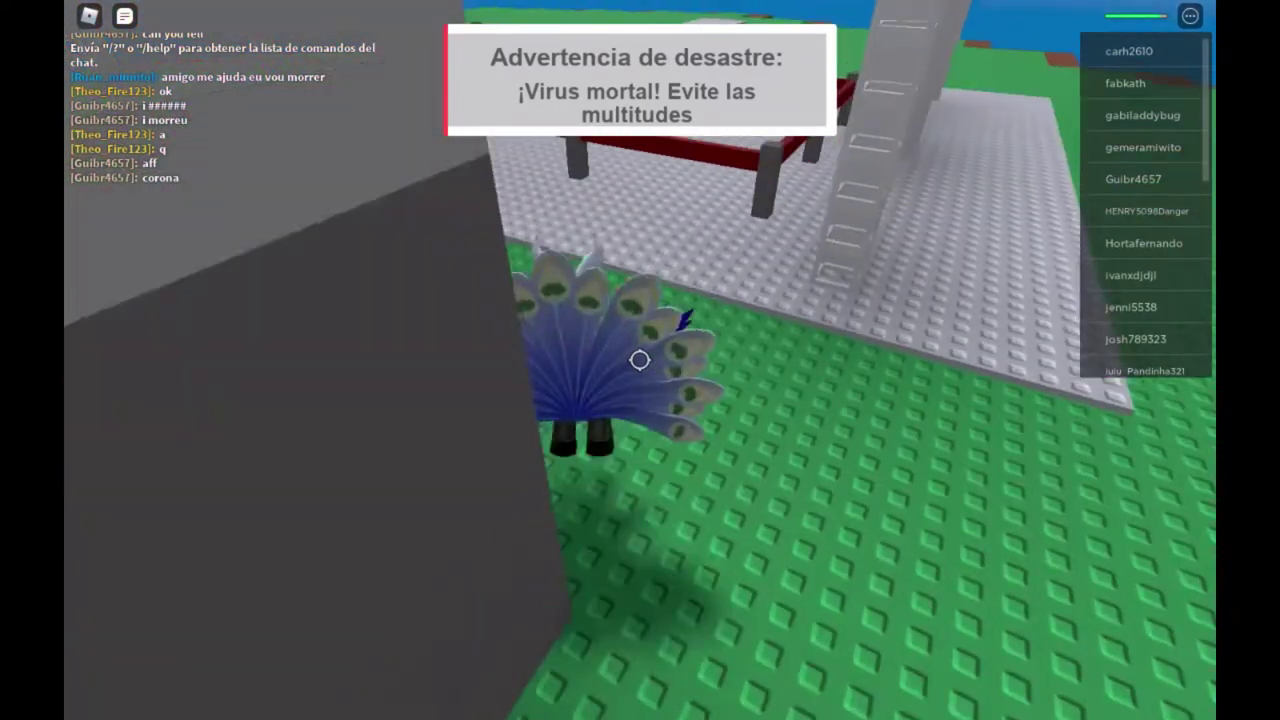
{"action": "key", "text": "w"}
{"action": "key", "text": "space"}
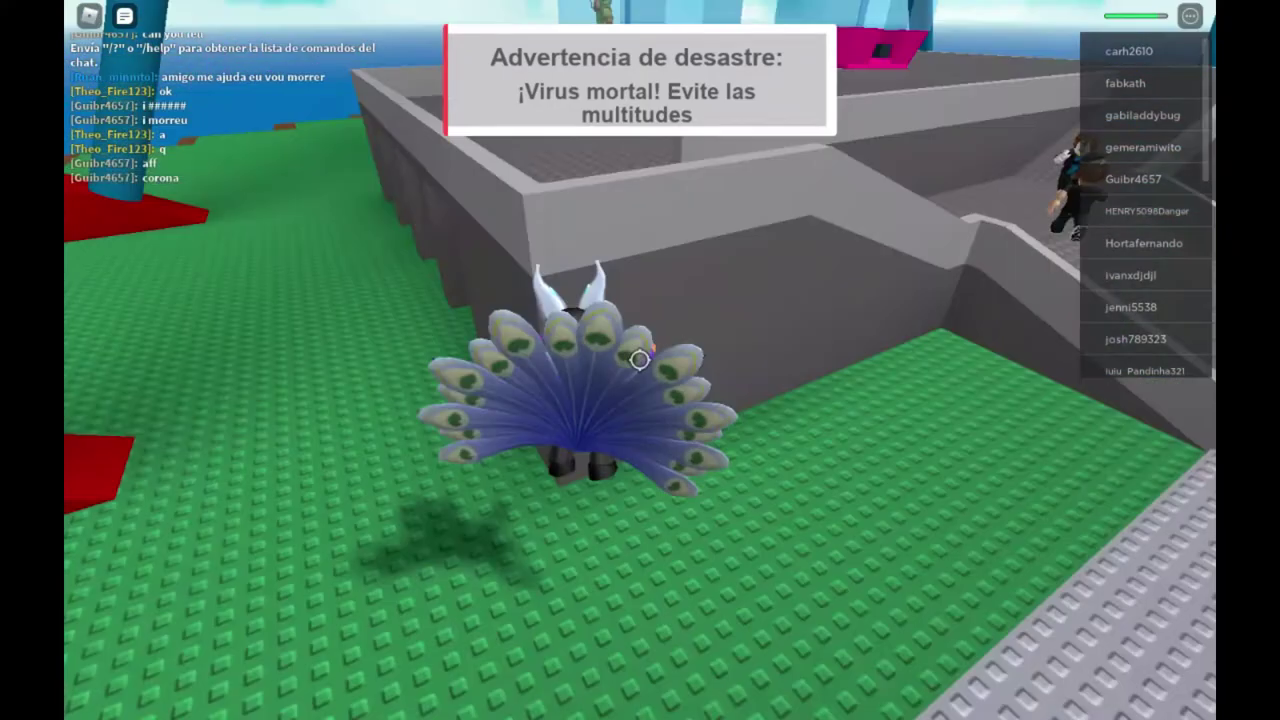
{"action": "key", "text": "s"}
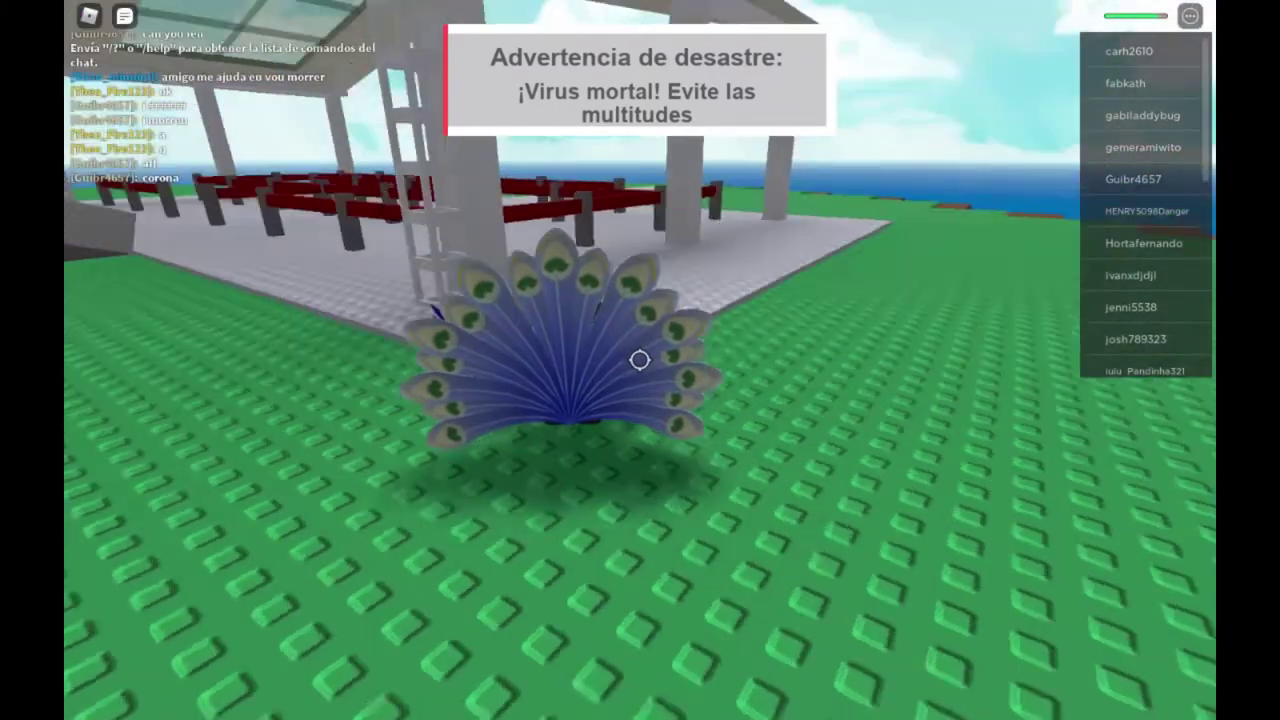
{"action": "scroll", "coordinate": [640, 359], "scroll_direction": "down", "scroll_amount": 4}
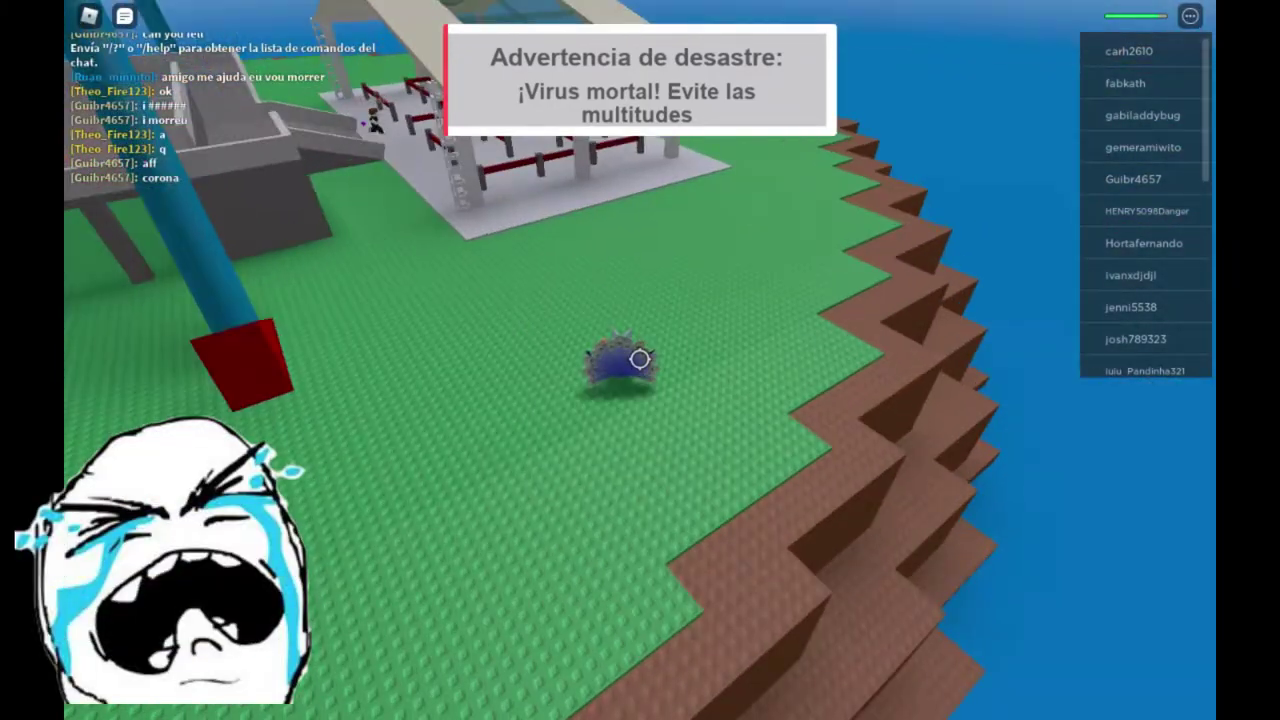
{"action": "key", "text": "w"}
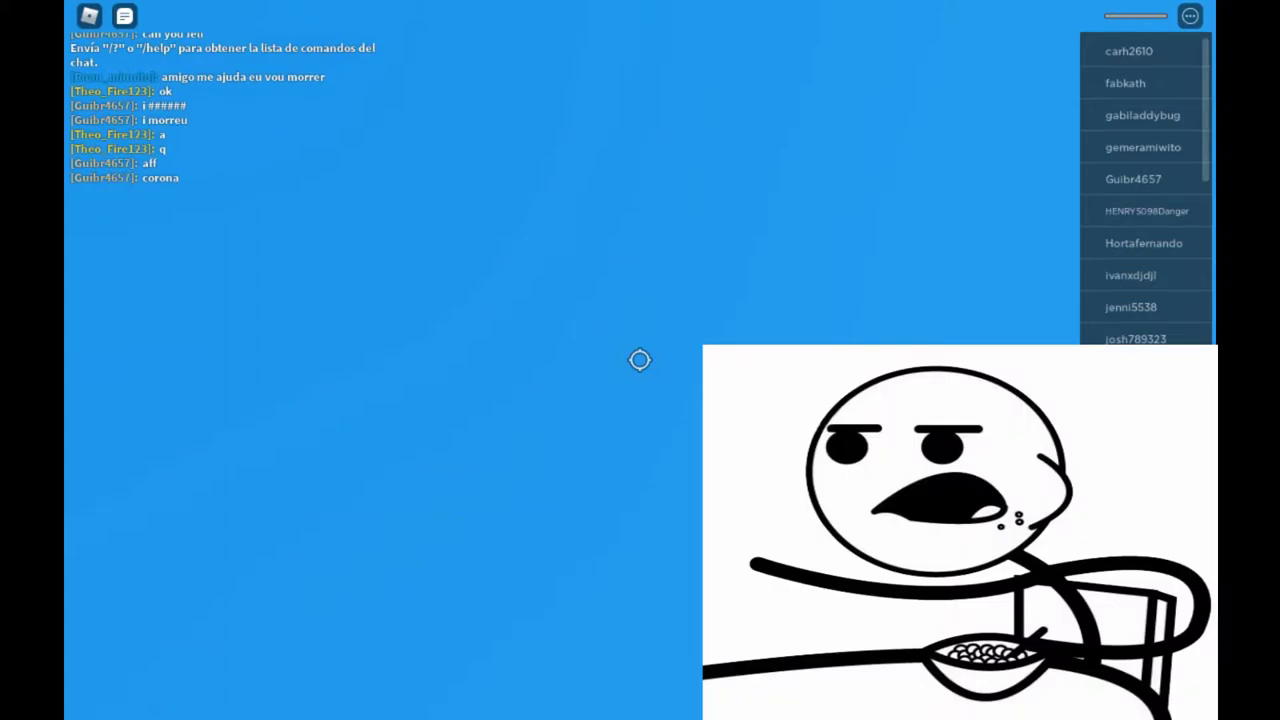
- Release the camera lock in the lobby and examine the character's front up close
{"action": "key", "text": "shift"}
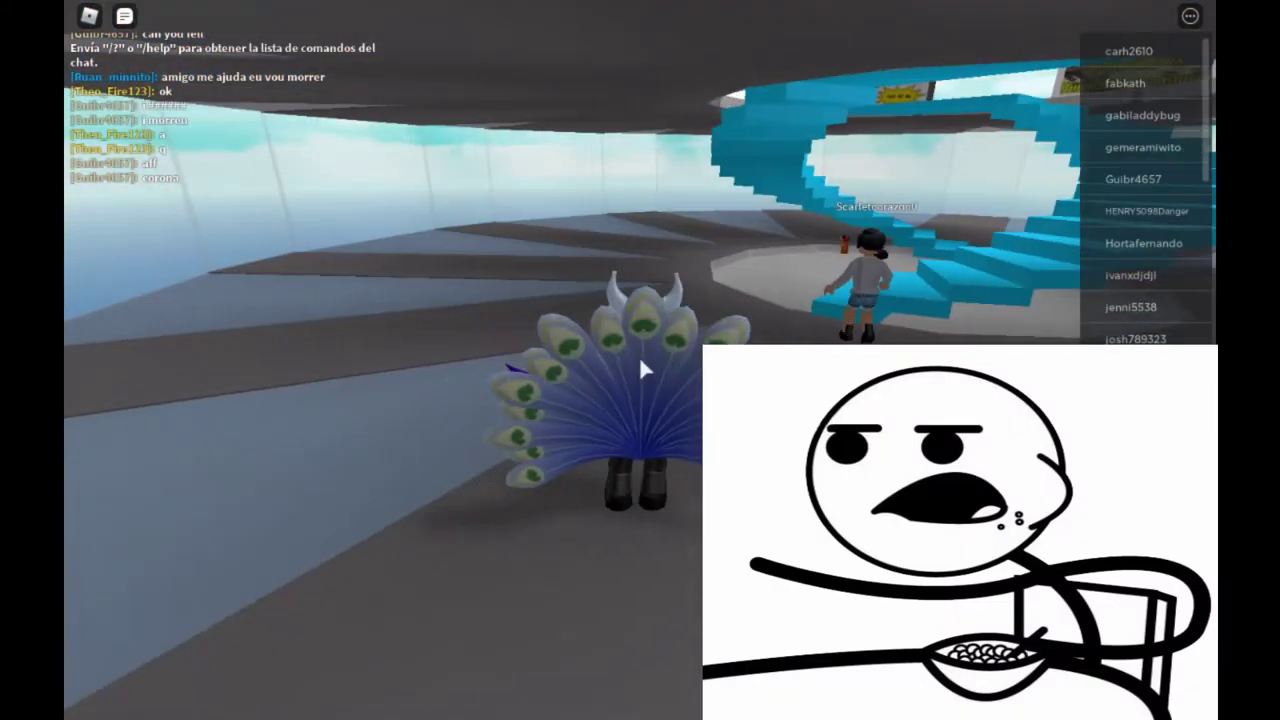
{"action": "key", "text": "s"}
{"action": "scroll", "coordinate": [640, 358], "scroll_direction": "up", "scroll_amount": 2}
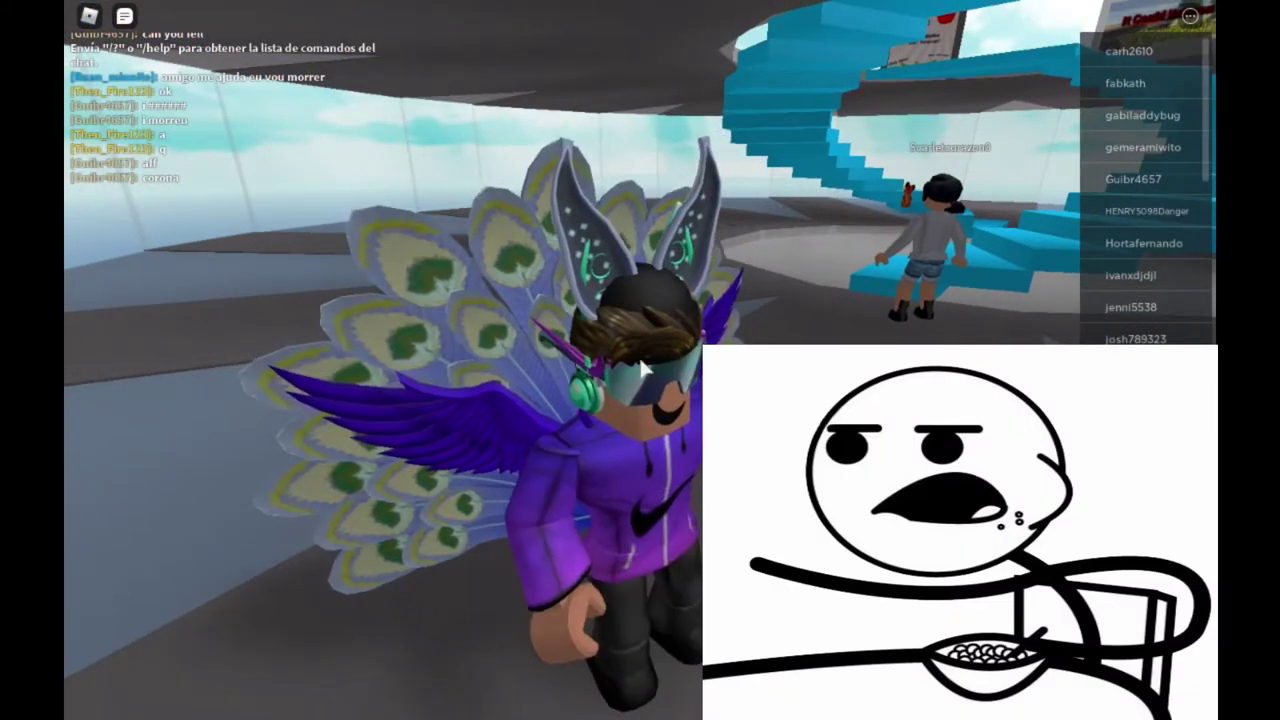
{"action": "scroll", "coordinate": [641, 366], "scroll_direction": "up", "scroll_amount": 4}
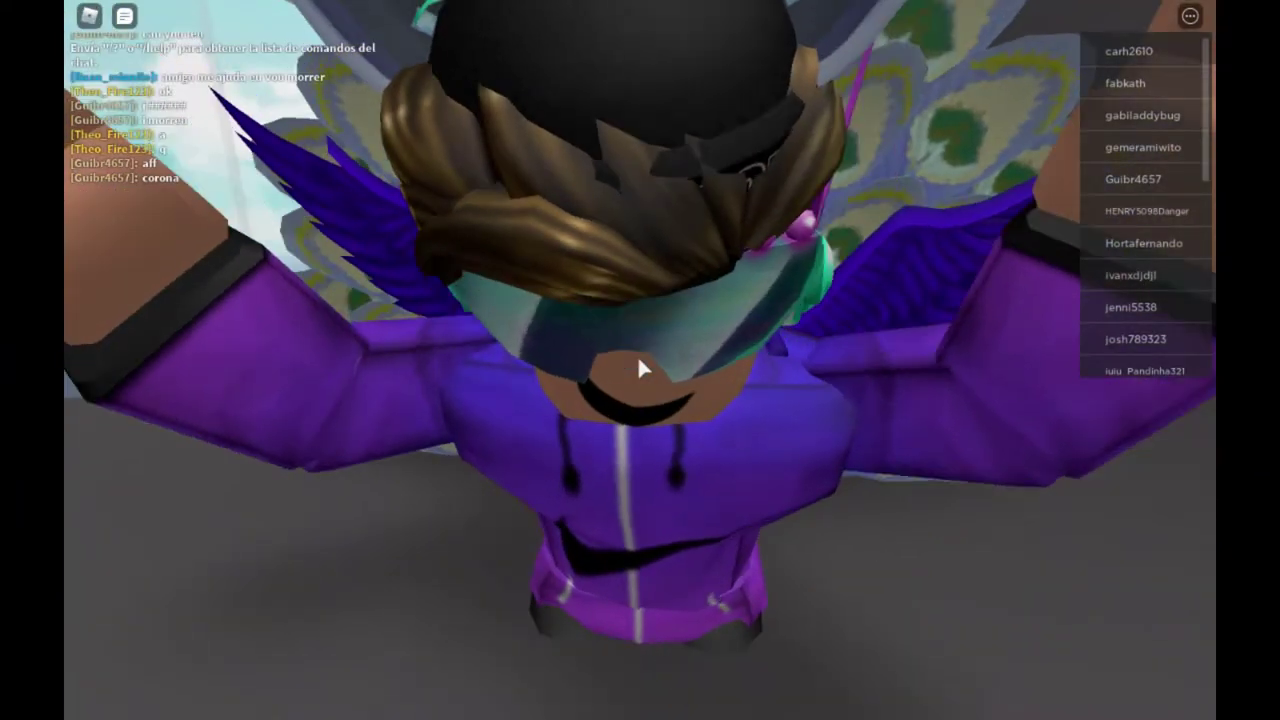
- Run the character through the glass-walled lobby to the blue spiral staircase
{"action": "scroll", "coordinate": [640, 368], "scroll_direction": "down", "scroll_amount": 10}
{"action": "key", "text": "d"}
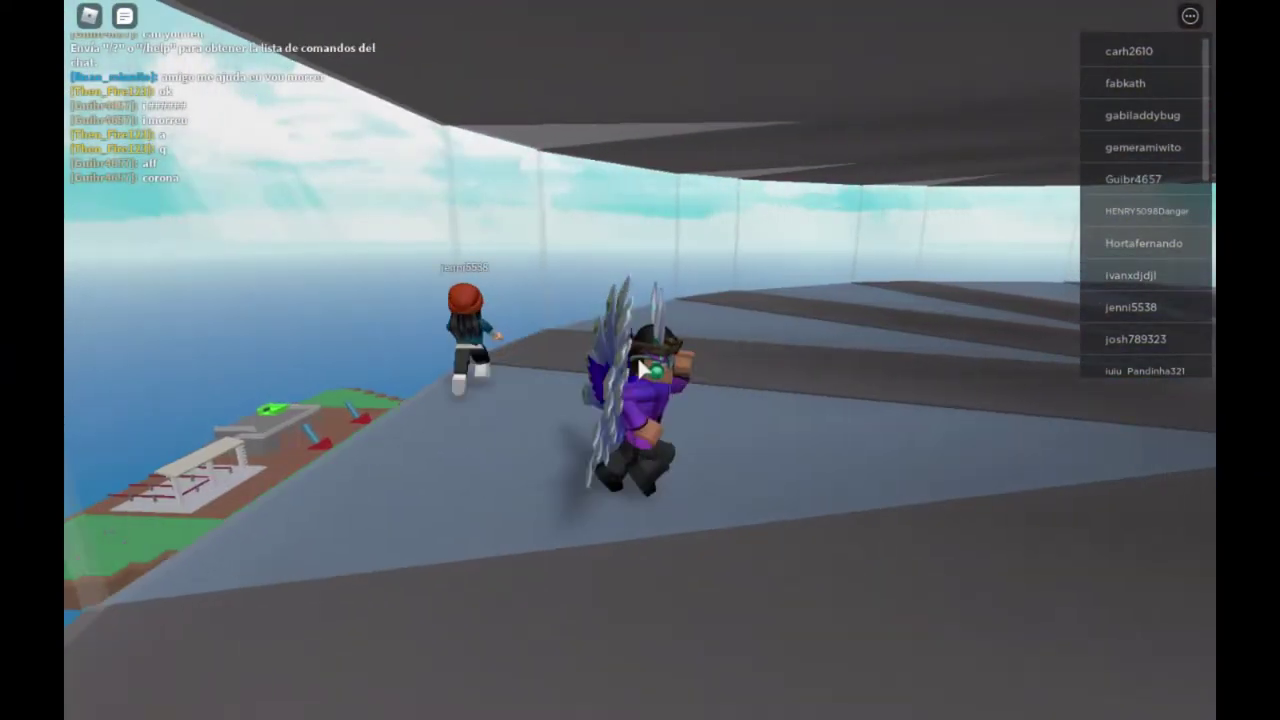
{"action": "key", "text": "s"}
{"action": "scroll", "coordinate": [638, 359], "scroll_direction": "up", "scroll_amount": 5}
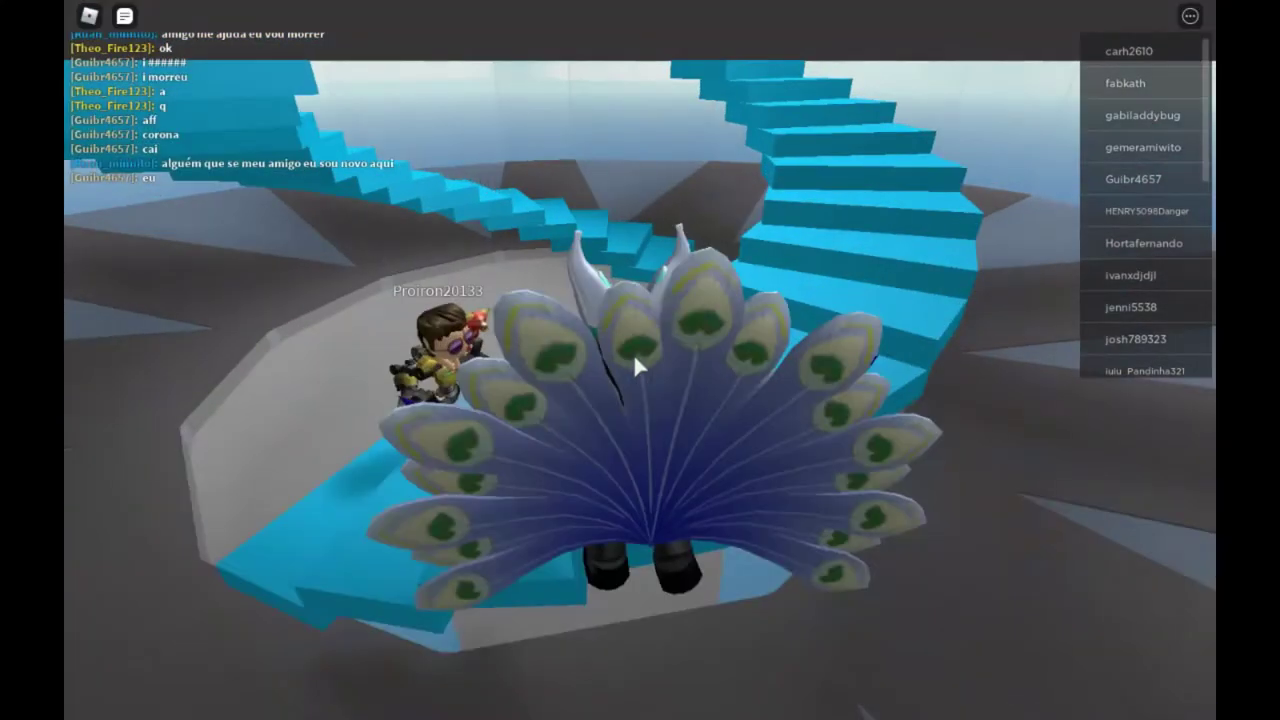
- Take Roblox out of full screen and leave the game for the Windows desktop
{"action": "key", "text": "F11"}
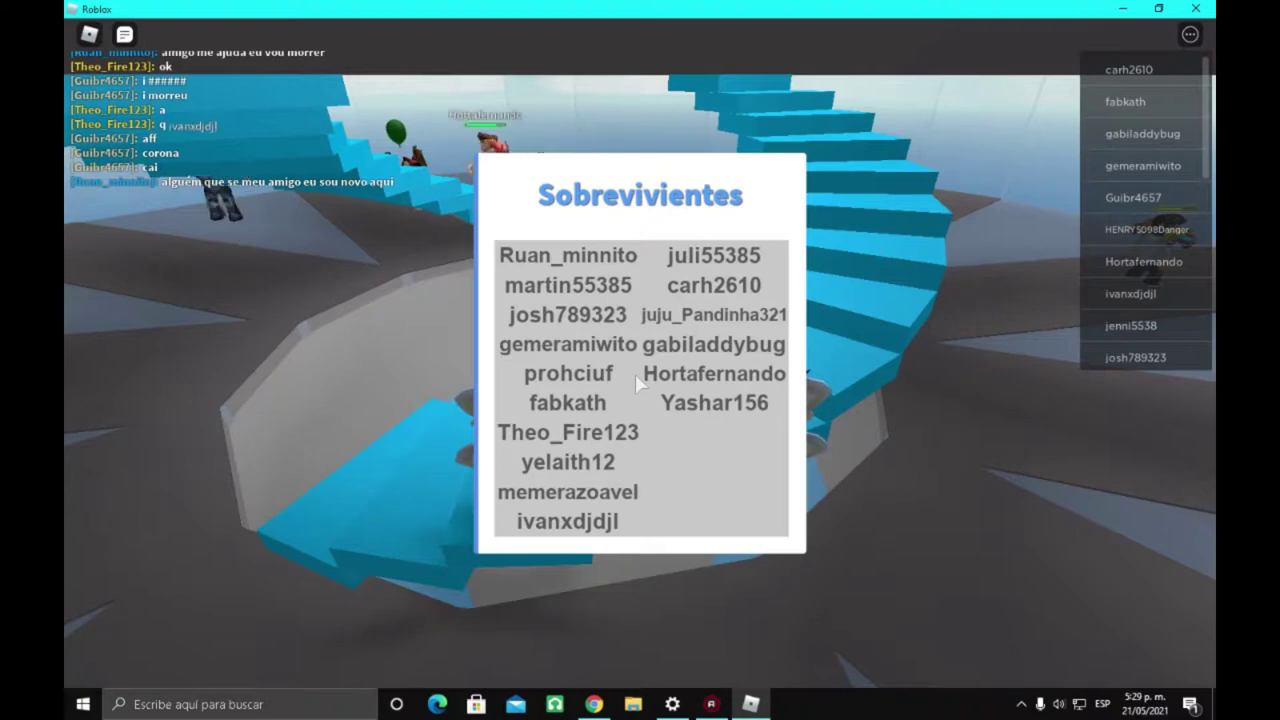
{"action": "key", "text": "shift"}
{"action": "key", "text": "shift"}
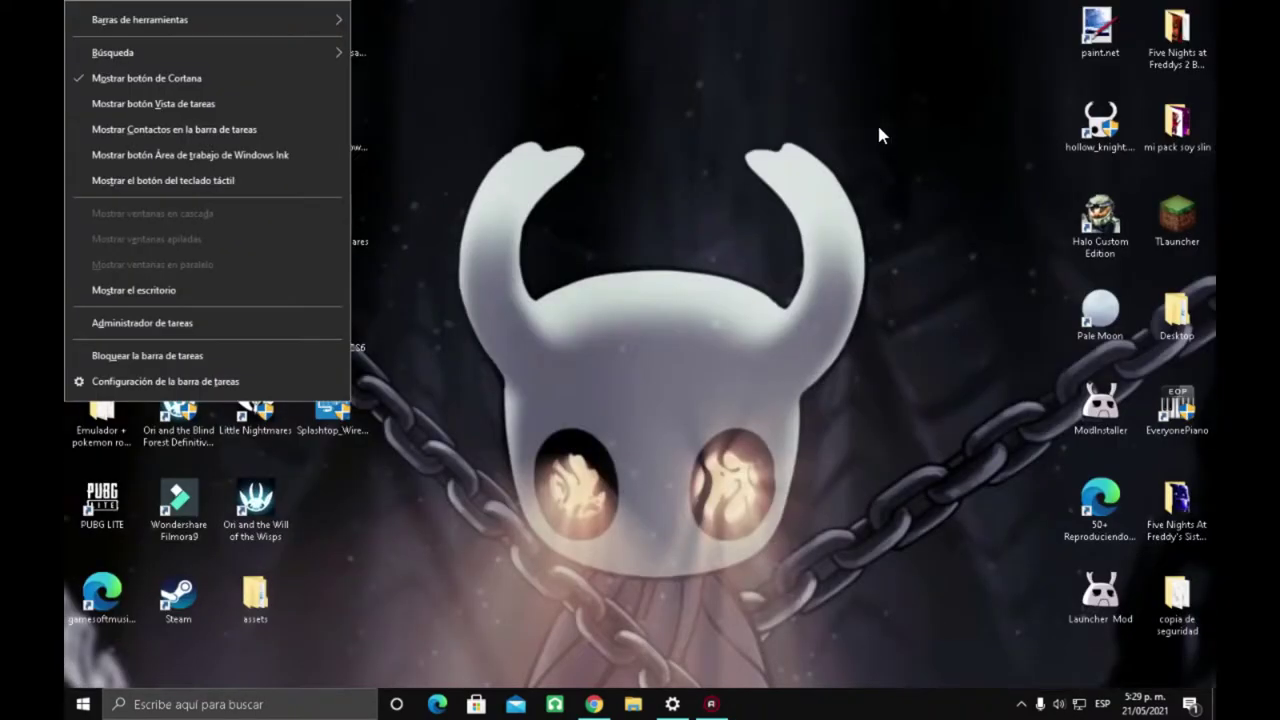
- Dismiss the open taskbar context menu and refresh the desktop
{"action": "left_click", "coordinate": [879, 128]}
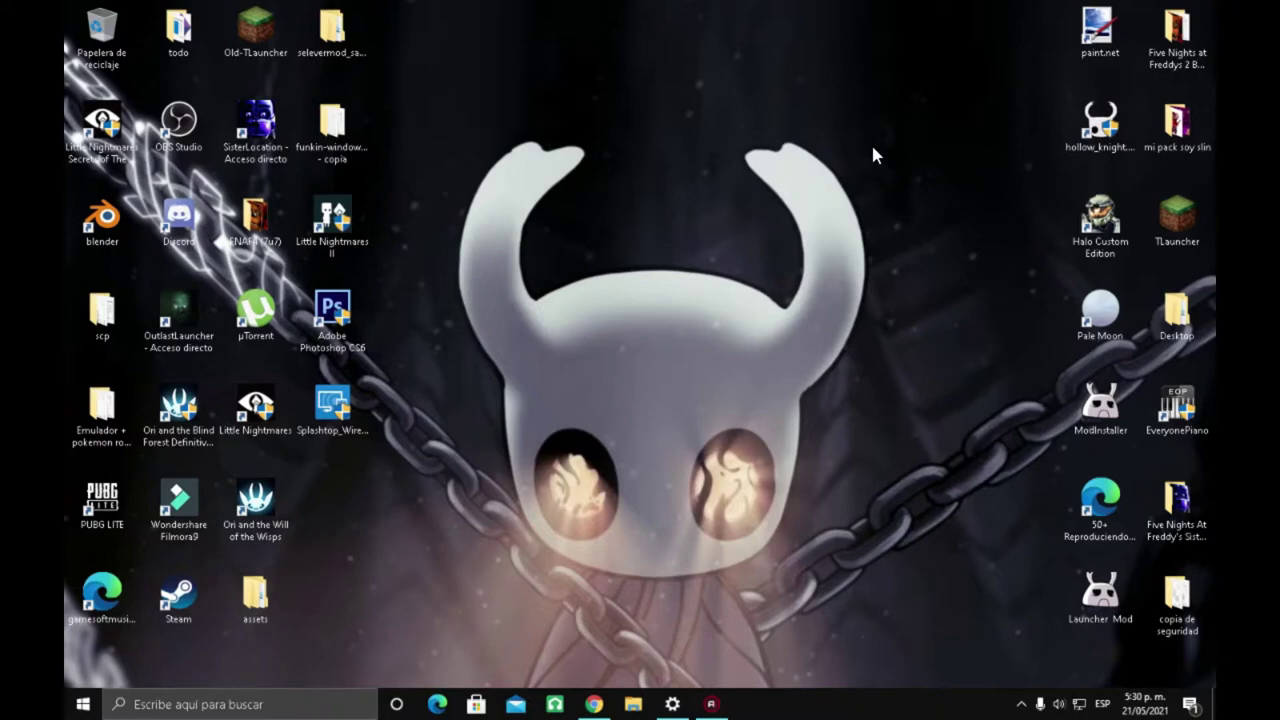
{"action": "right_click", "coordinate": [871, 142]}
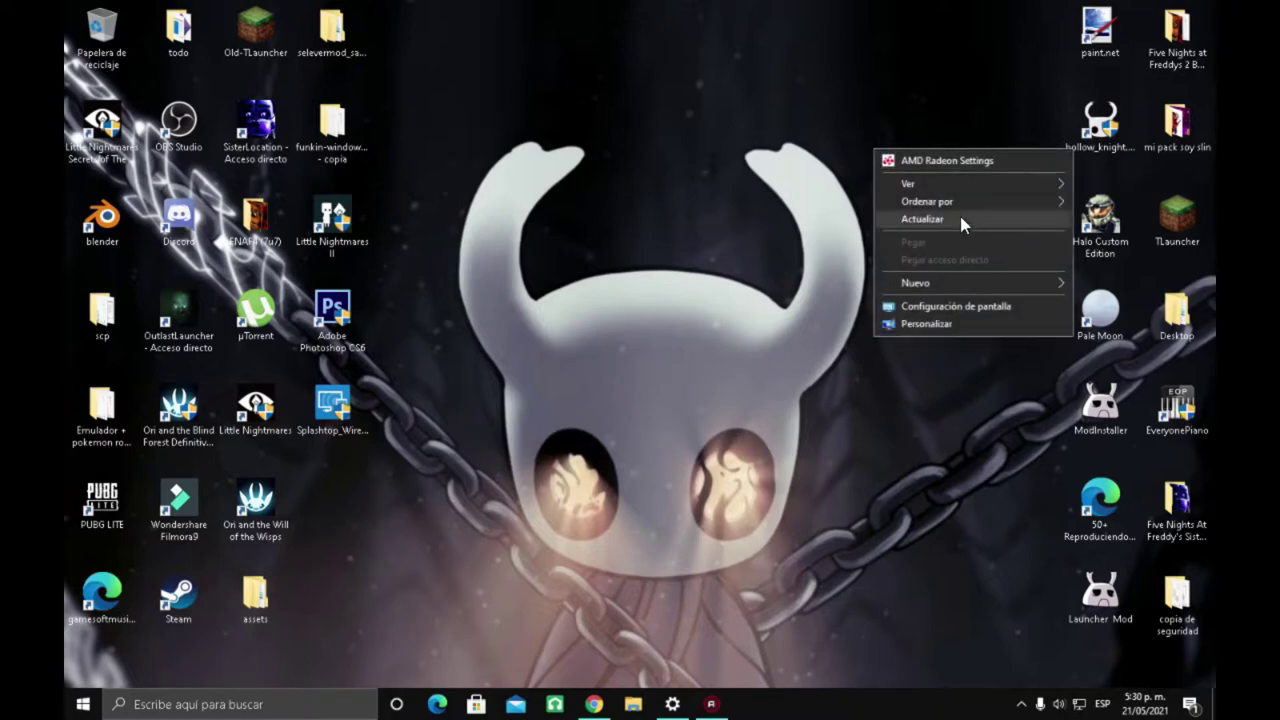
{"action": "left_click", "coordinate": [962, 214]}
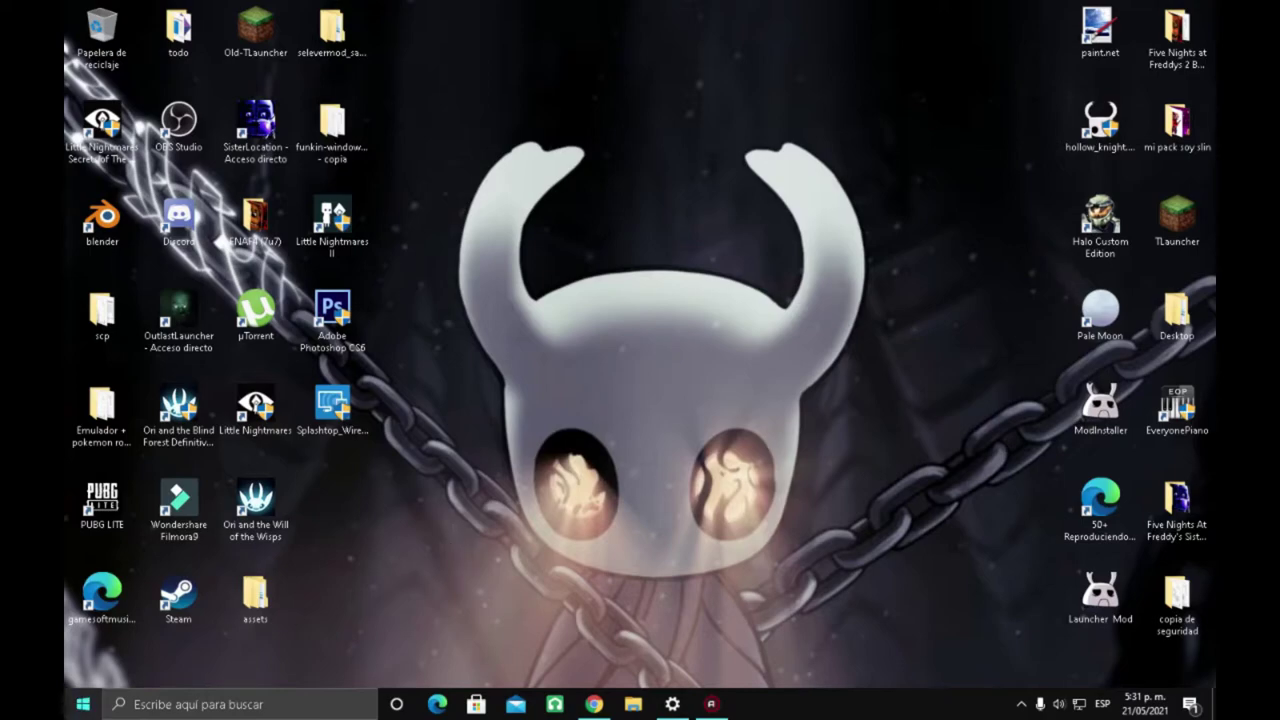
- Open Device Manager and select AMD Radeon(TM) R4 Graphics among the display adapters
{"action": "right_click", "coordinate": [82, 706]}
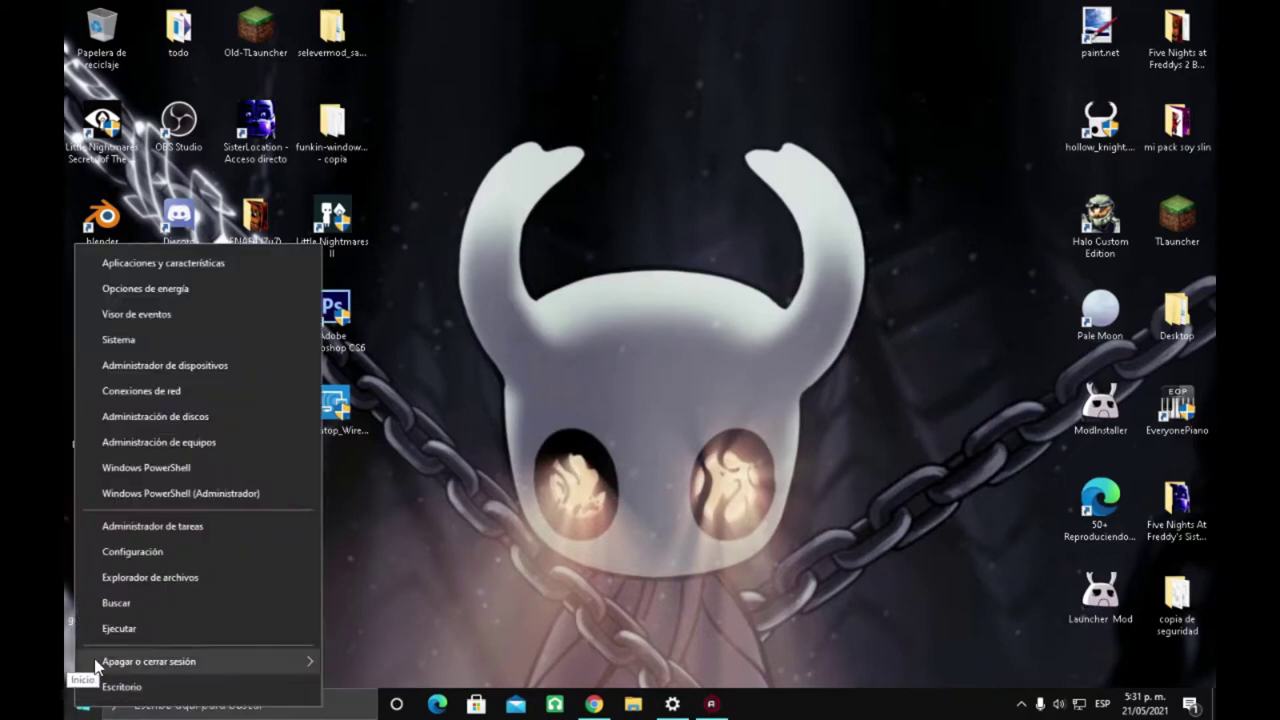
{"action": "left_click", "coordinate": [193, 366]}
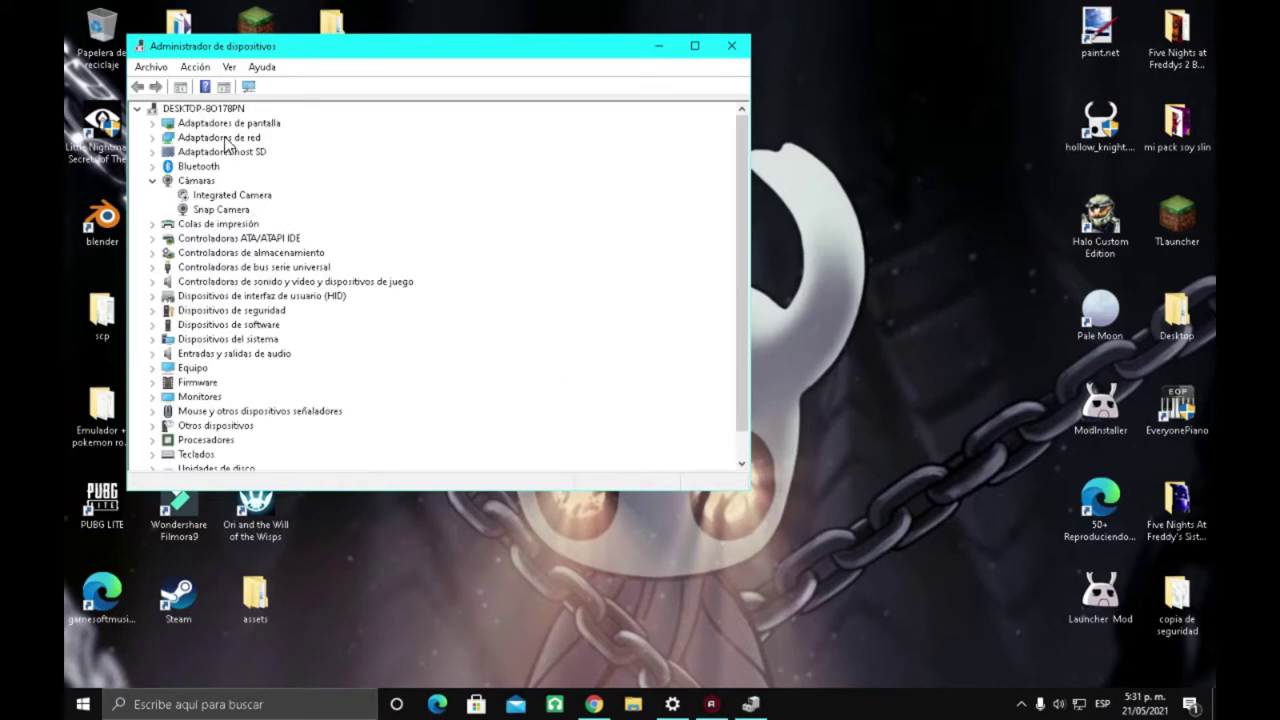
{"action": "left_click", "coordinate": [152, 123]}
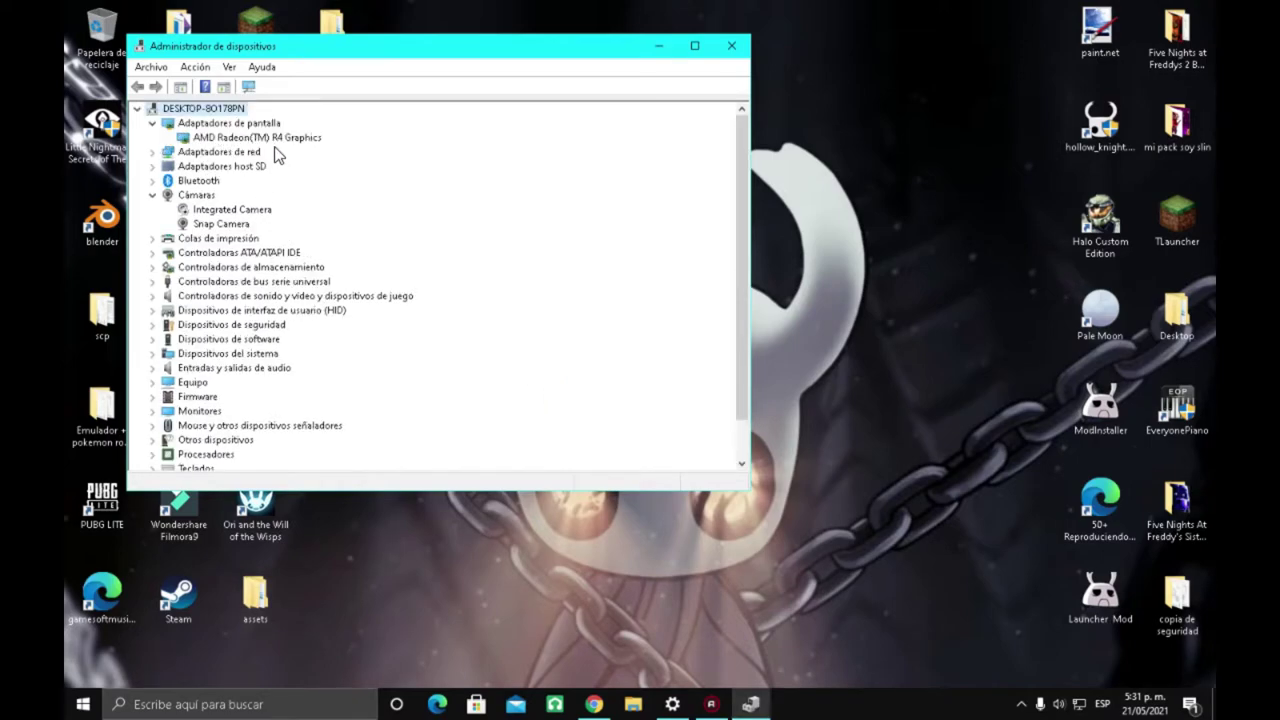
{"action": "left_click", "coordinate": [278, 139]}
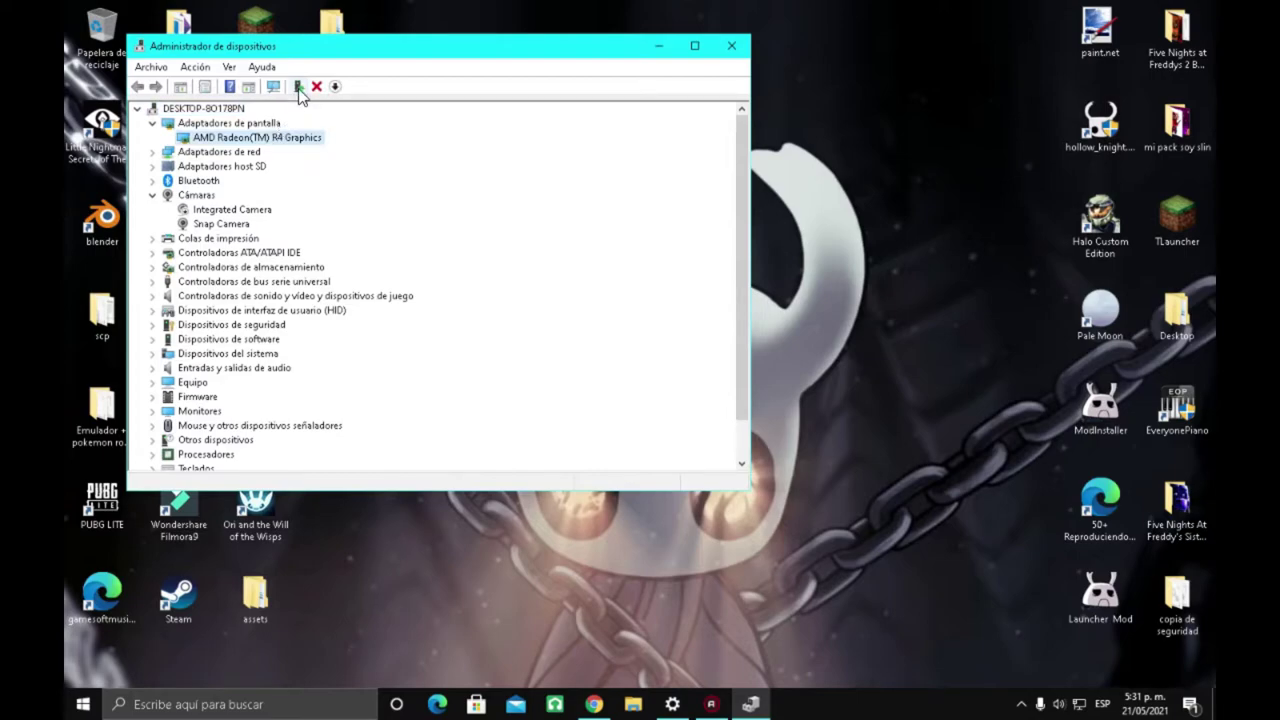
- Run the automatic driver update search for AMD Radeon(TM) R4 Graphics and close the wizard
{"action": "right_click", "coordinate": [302, 137]}
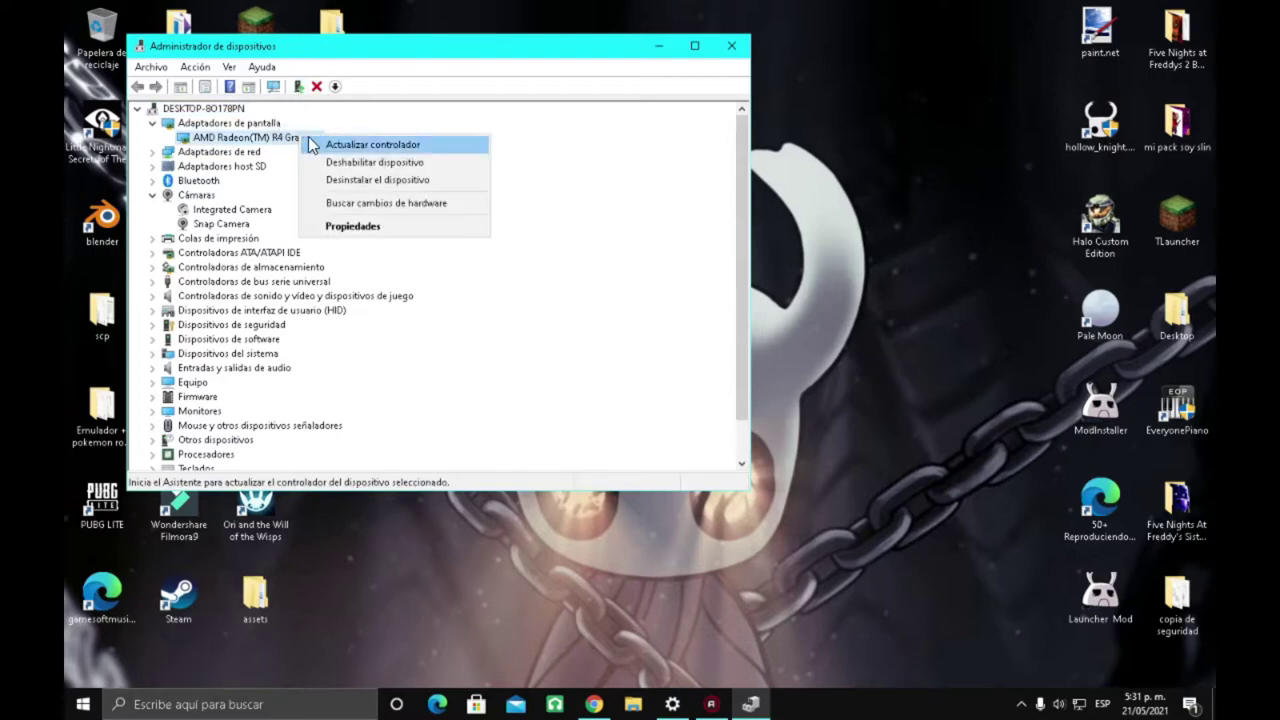
{"action": "left_click", "coordinate": [324, 145]}
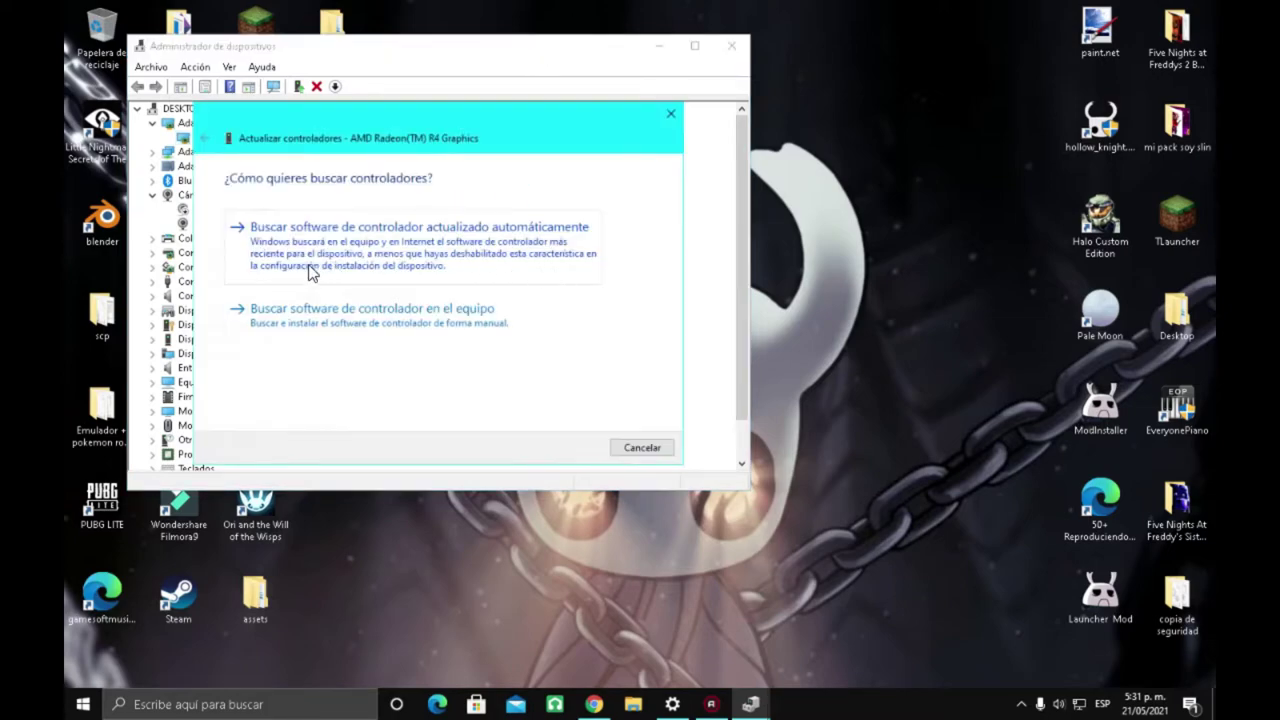
{"action": "left_click", "coordinate": [332, 262]}
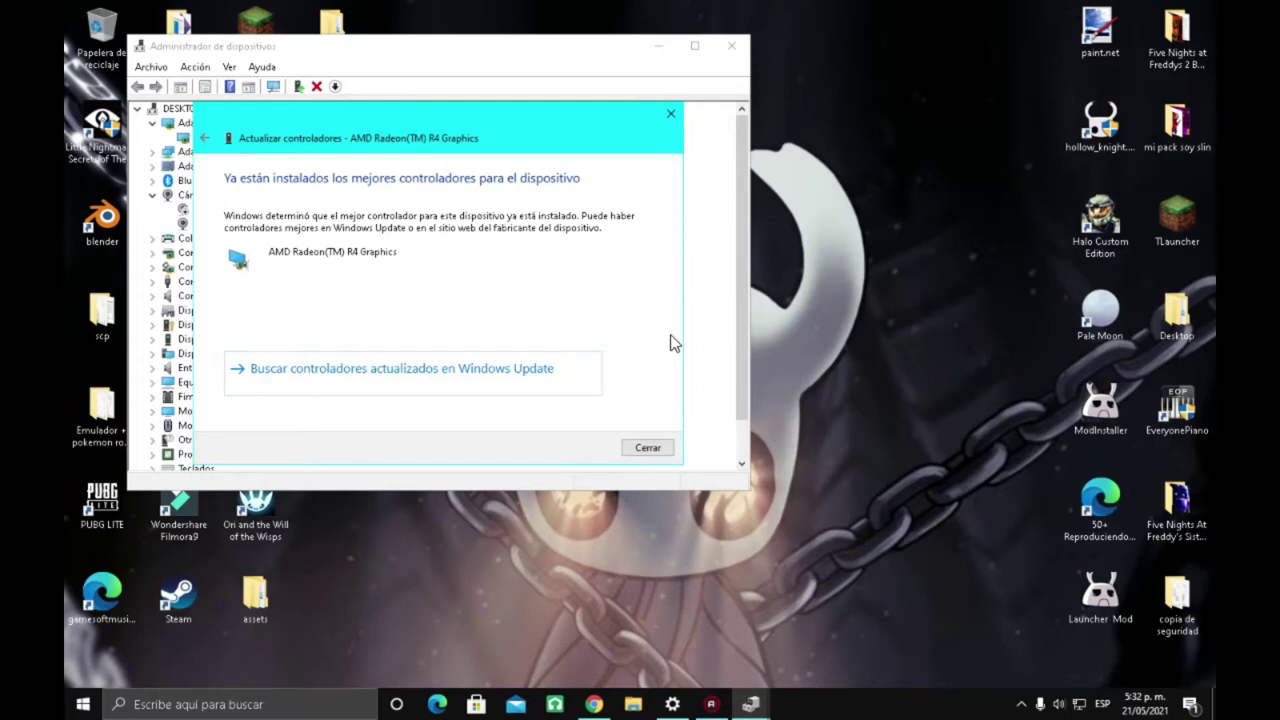
{"action": "left_click", "coordinate": [650, 448]}
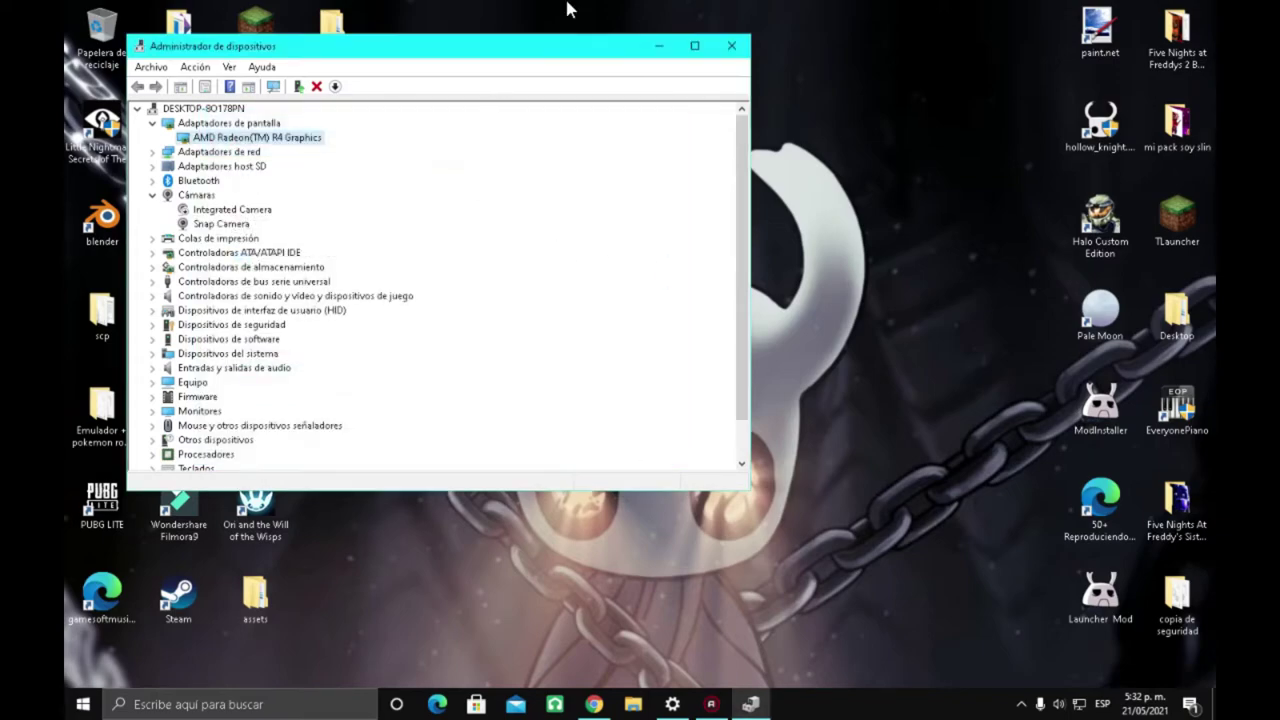
- Put Device Manager away and refresh the desktop
{"action": "left_click", "coordinate": [660, 46]}
{"action": "right_click", "coordinate": [764, 104]}
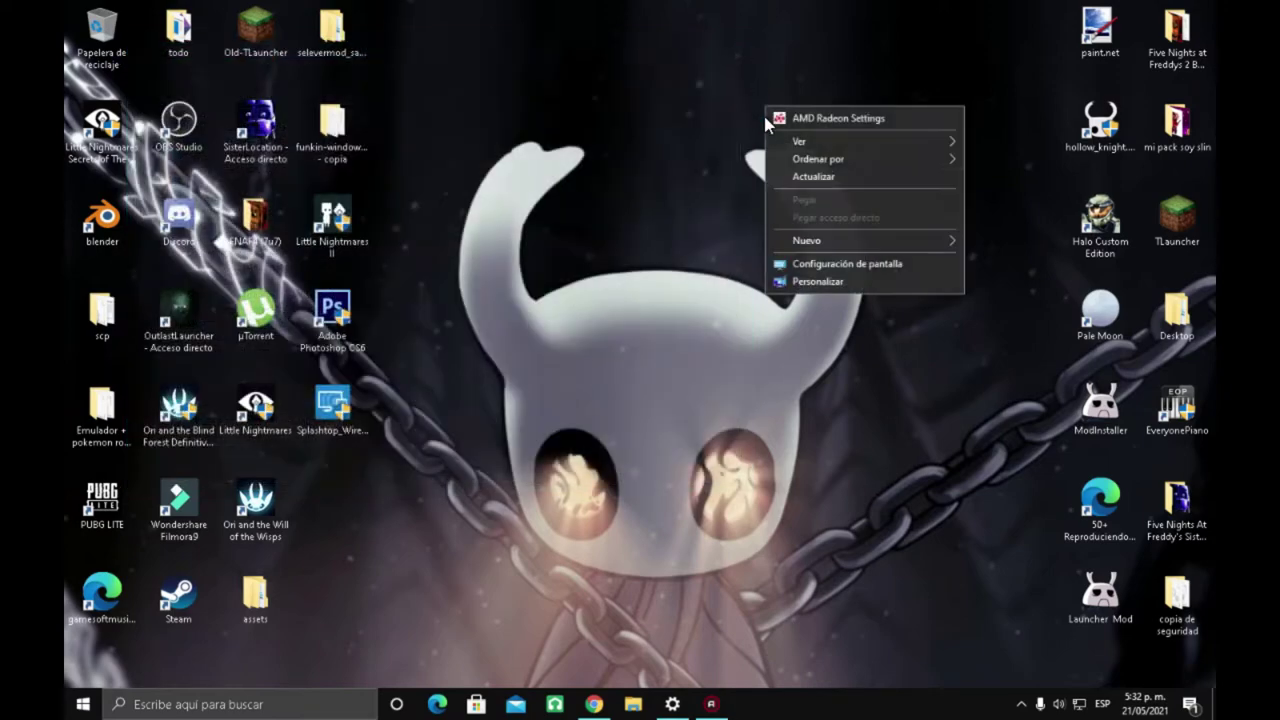
{"action": "left_click", "coordinate": [820, 178]}
{"action": "left_click_drag", "start_coordinate": [559, 105], "coordinate": [1002, 450]}
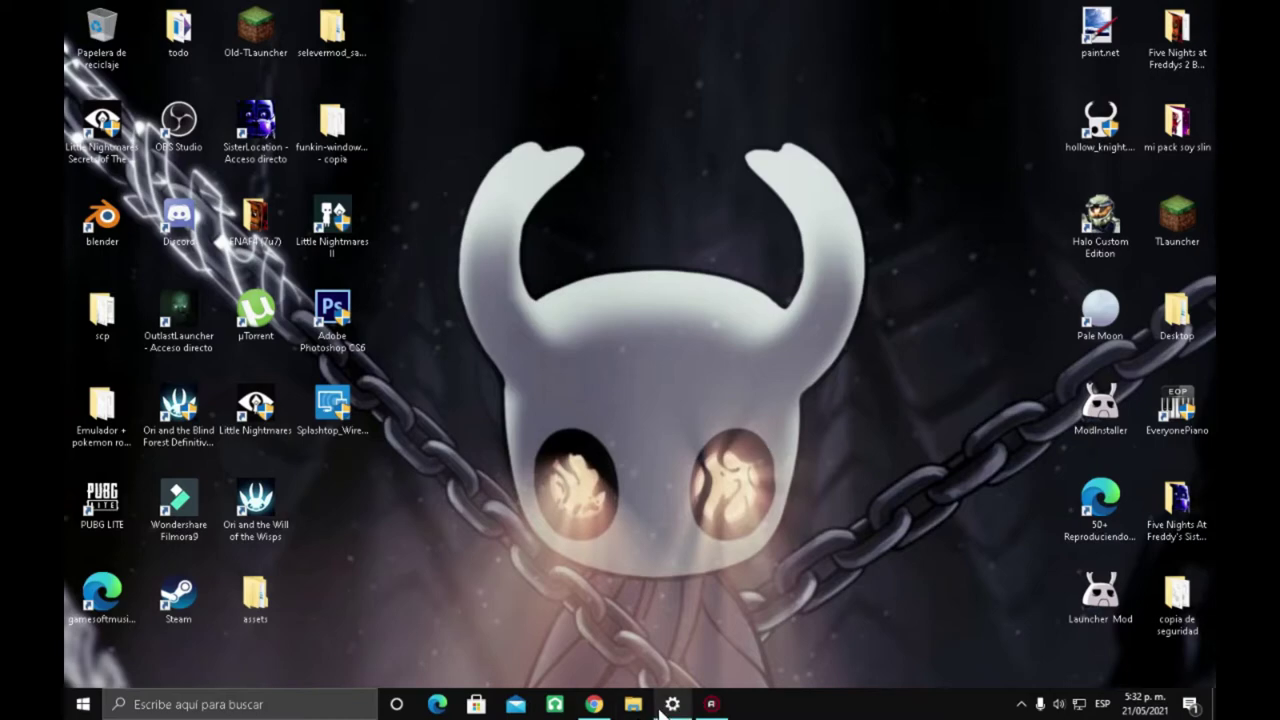
- Look over the Display page in Settings, close the window and reopen the display settings from the desktop
{"action": "mouse_move", "coordinate": [662, 710]}
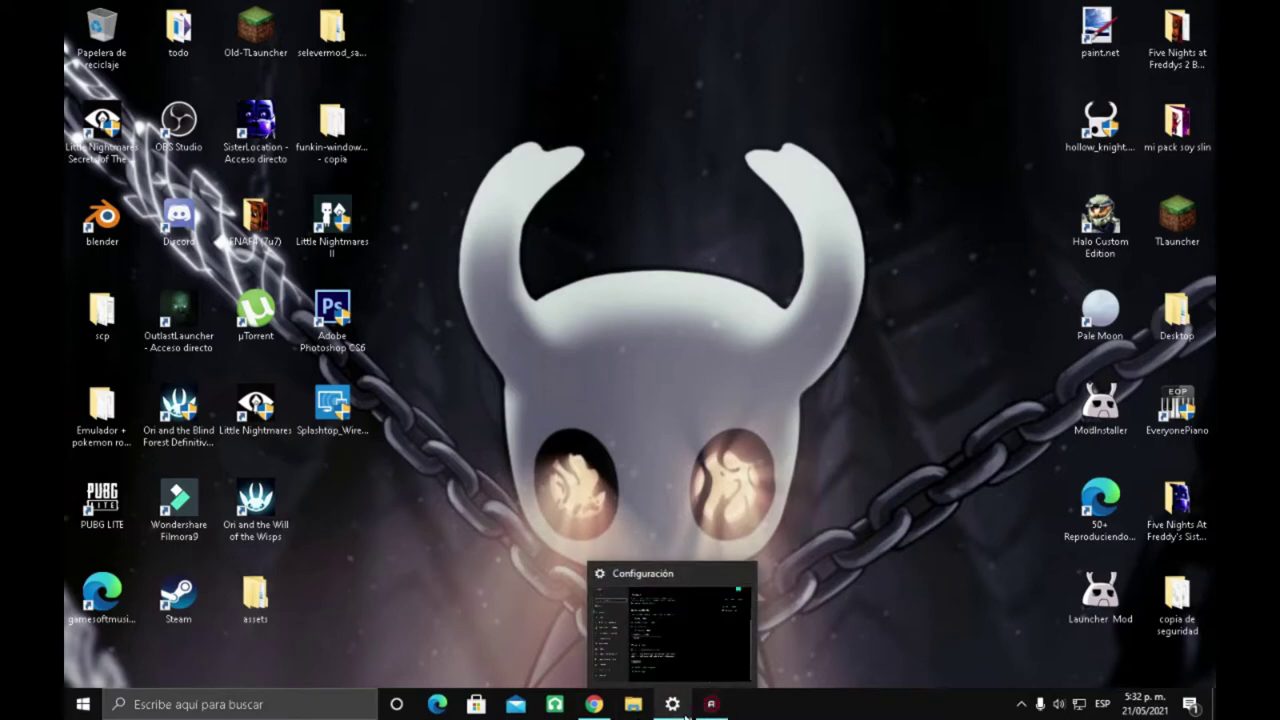
{"action": "left_click", "coordinate": [679, 647]}
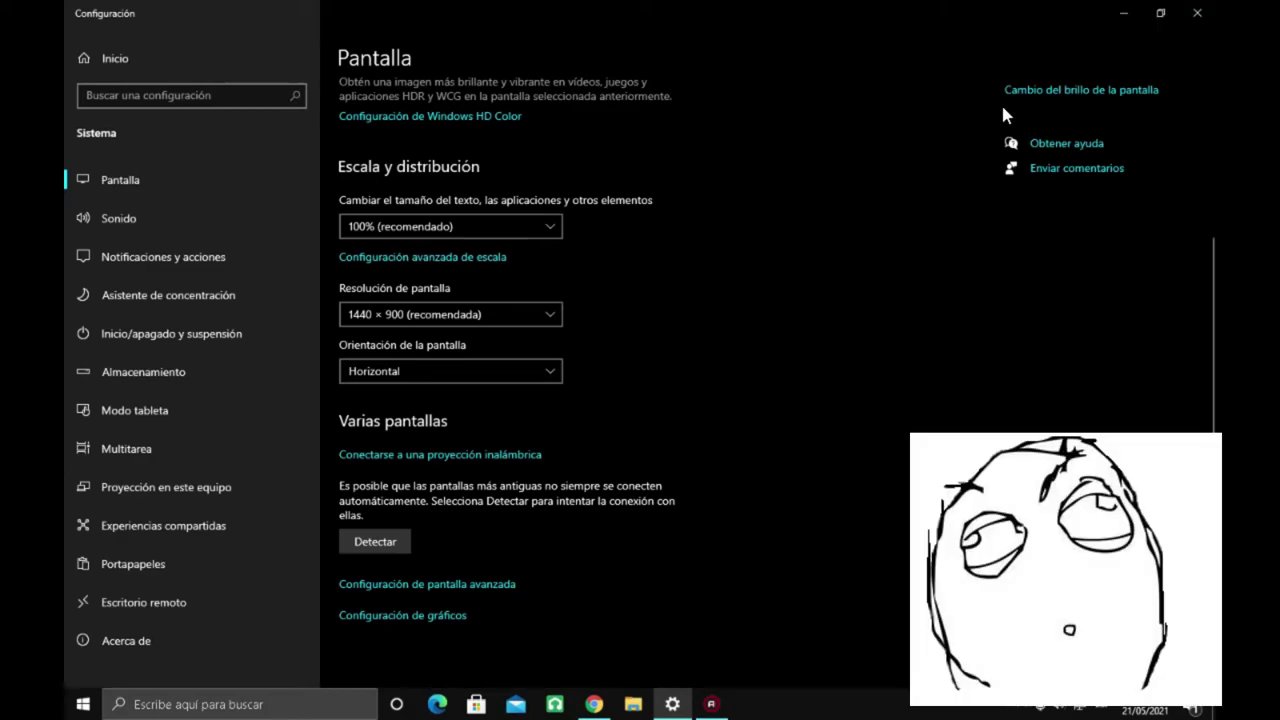
{"action": "key", "text": "alt+F4"}
{"action": "right_click", "coordinate": [969, 118]}
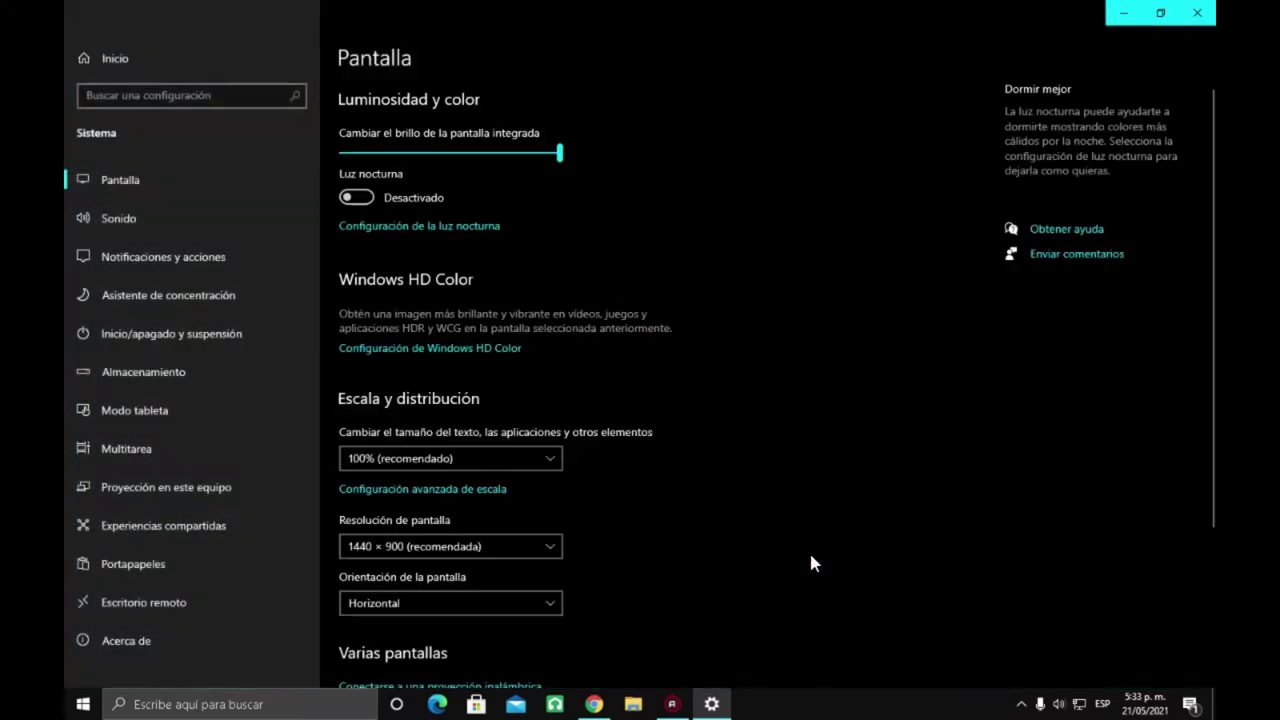
- Set the screen resolution to 800 × 600 in the display settings and keep the changes
{"action": "scroll", "coordinate": [594, 452], "scroll_direction": "down", "scroll_amount": 5}
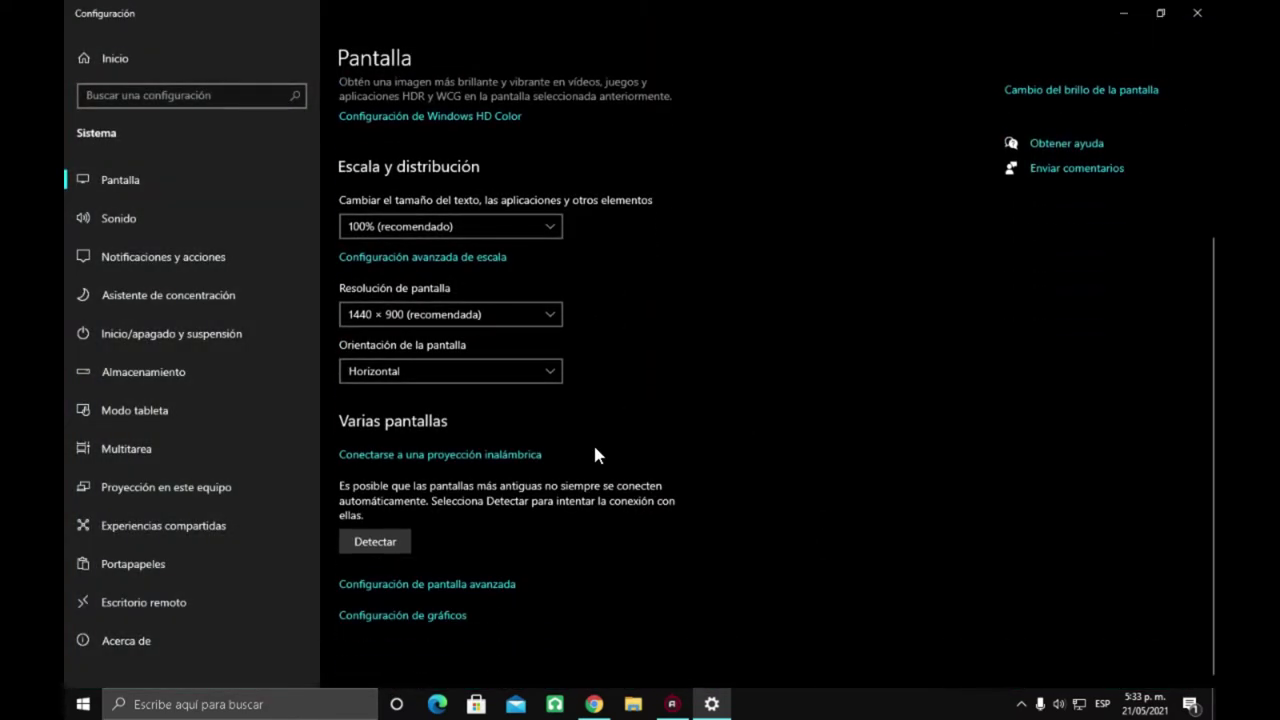
{"action": "left_click", "coordinate": [1124, 13]}
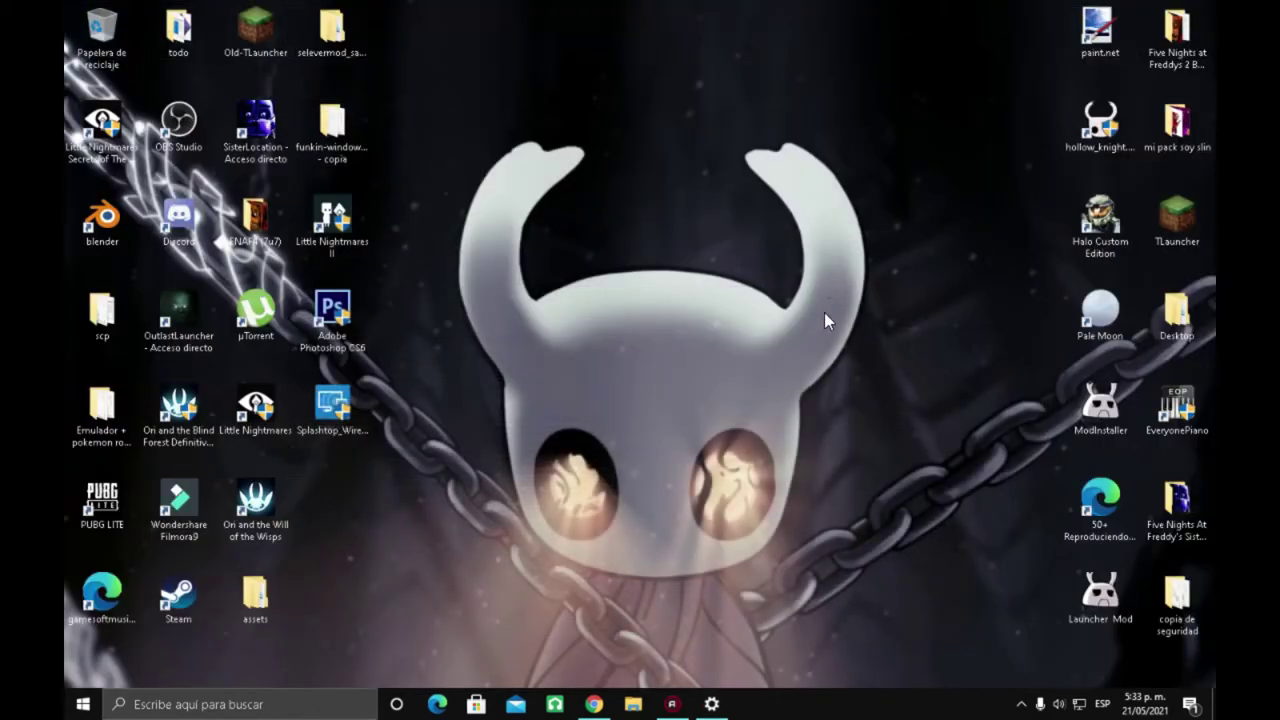
{"action": "left_click", "coordinate": [594, 704]}
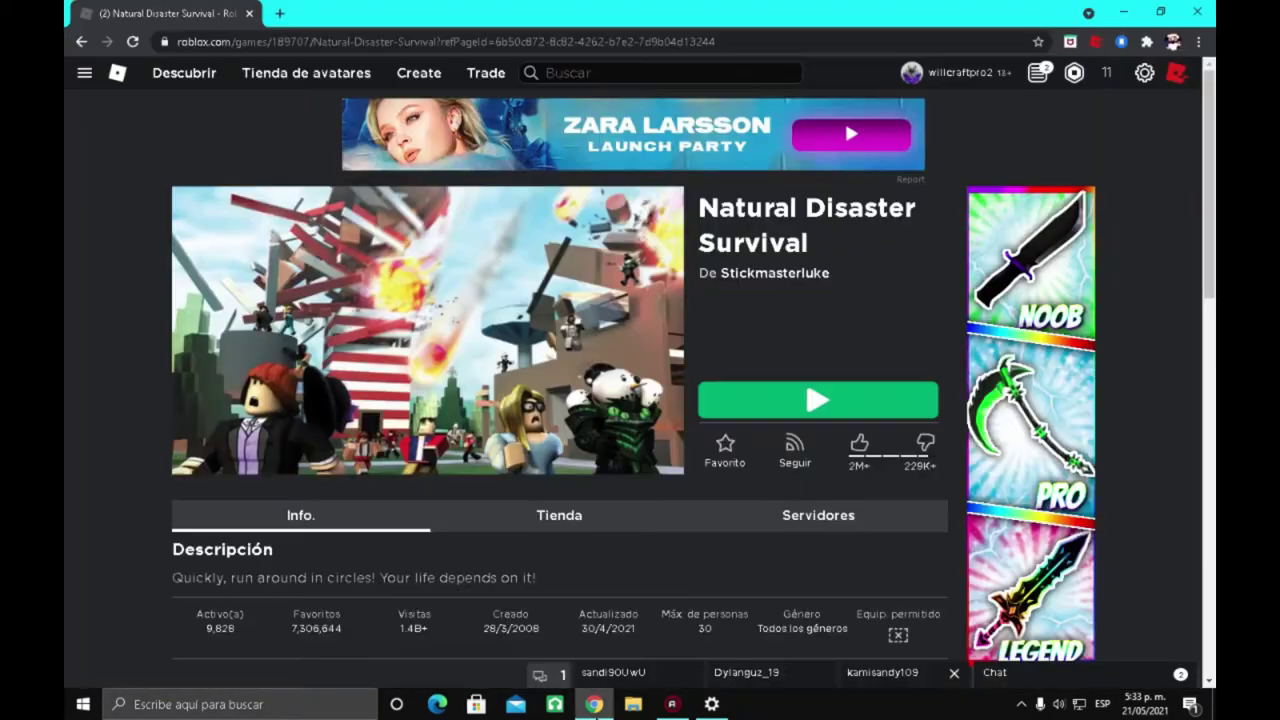
{"action": "left_click", "coordinate": [711, 704]}
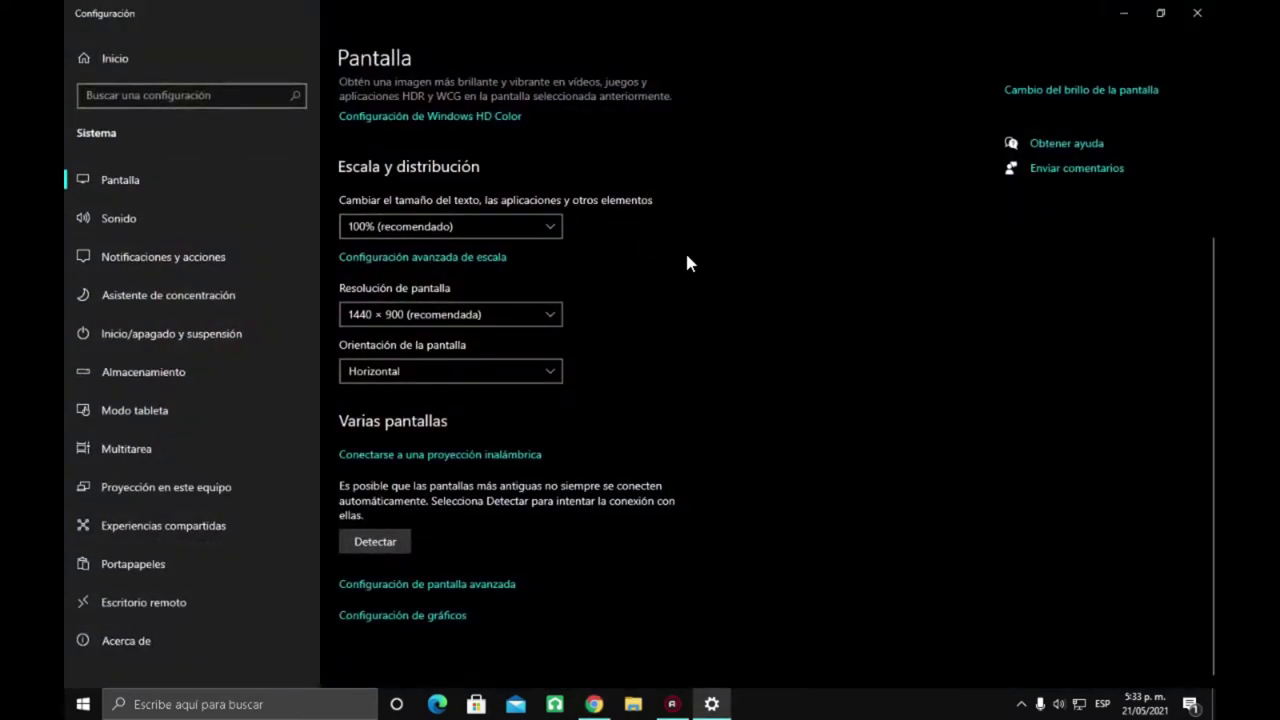
{"action": "left_click", "coordinate": [521, 314]}
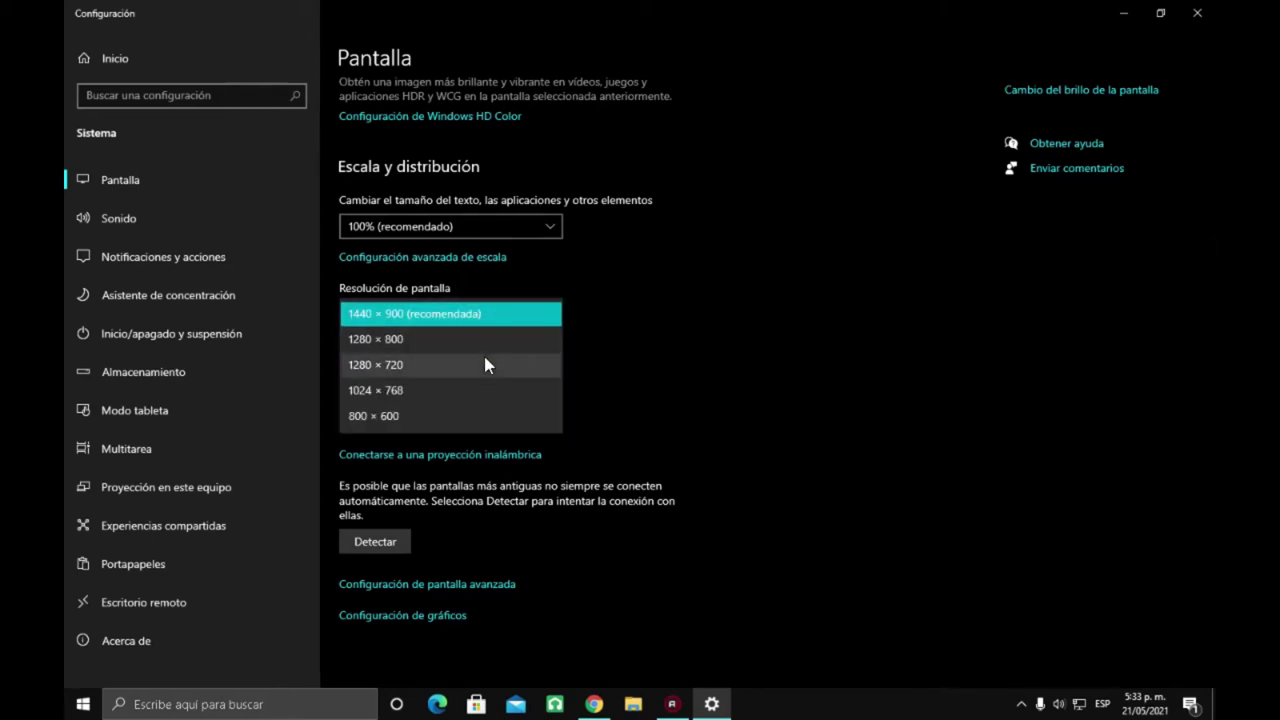
{"action": "left_click", "coordinate": [456, 414]}
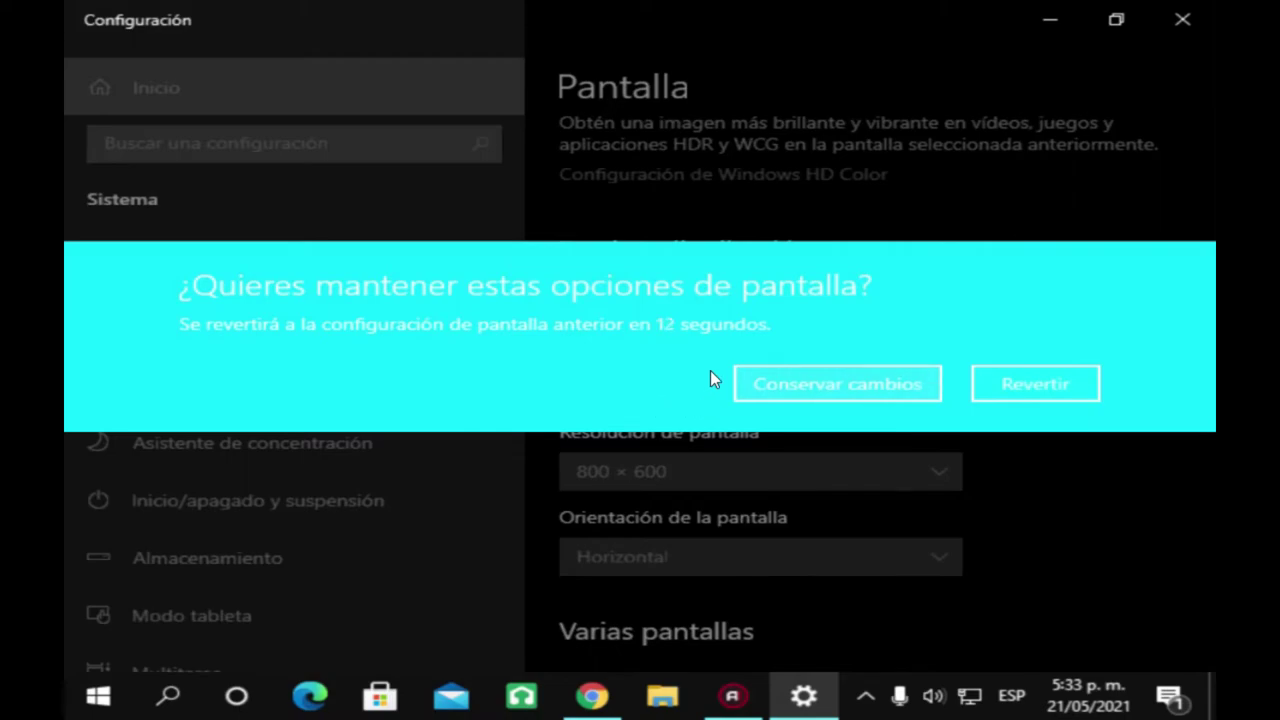
{"action": "left_click", "coordinate": [760, 383]}
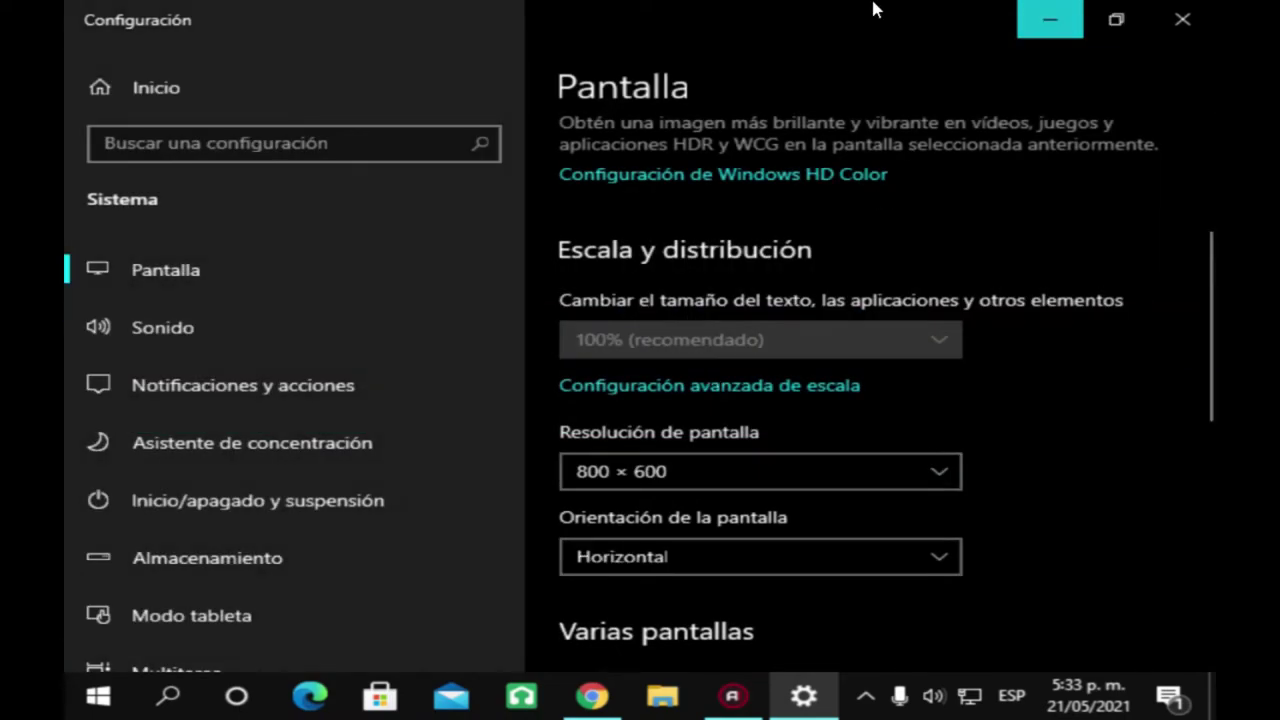
- Switch to the Roblox page in Chrome, launch Natural Disaster Survival and dismiss the game's welcome message
{"action": "left_click", "coordinate": [1049, 18]}
{"action": "scroll", "coordinate": [755, 325], "scroll_direction": "down", "scroll_amount": 10}
{"action": "scroll", "coordinate": [751, 312], "scroll_direction": "up", "scroll_amount": 7}
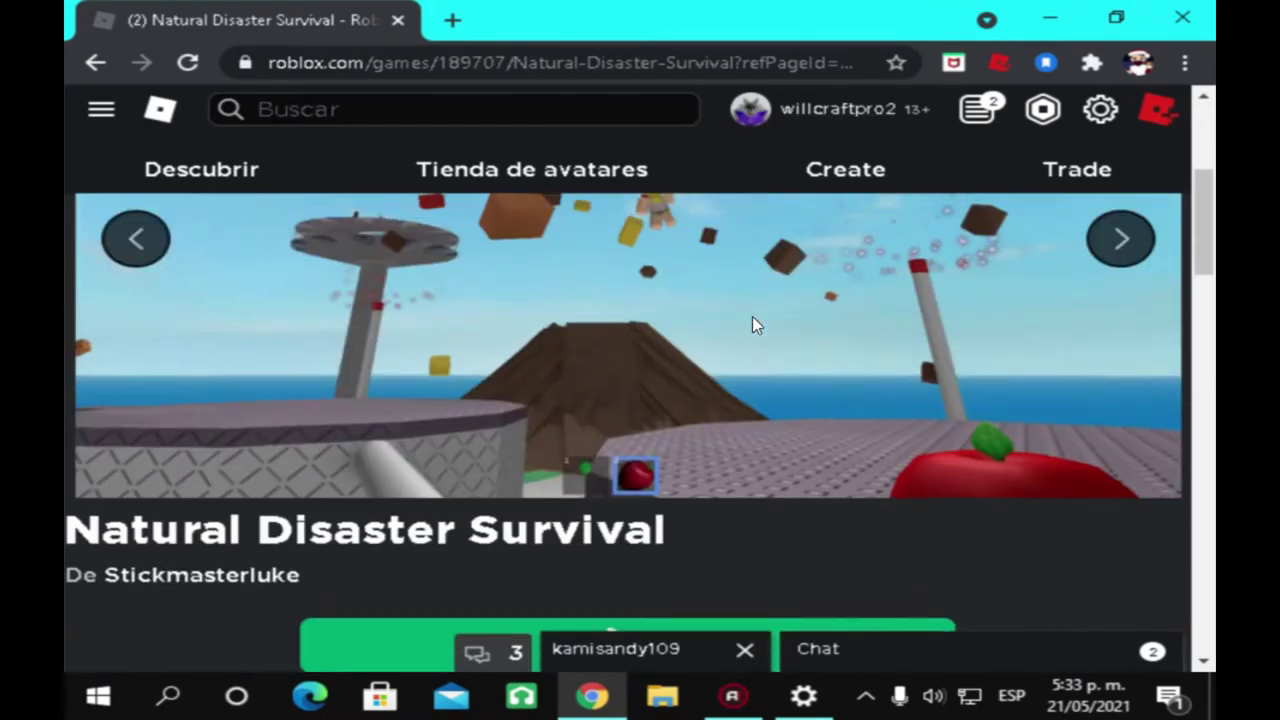
{"action": "scroll", "coordinate": [752, 316], "scroll_direction": "down", "scroll_amount": 4}
{"action": "scroll", "coordinate": [751, 312], "scroll_direction": "up", "scroll_amount": 4}
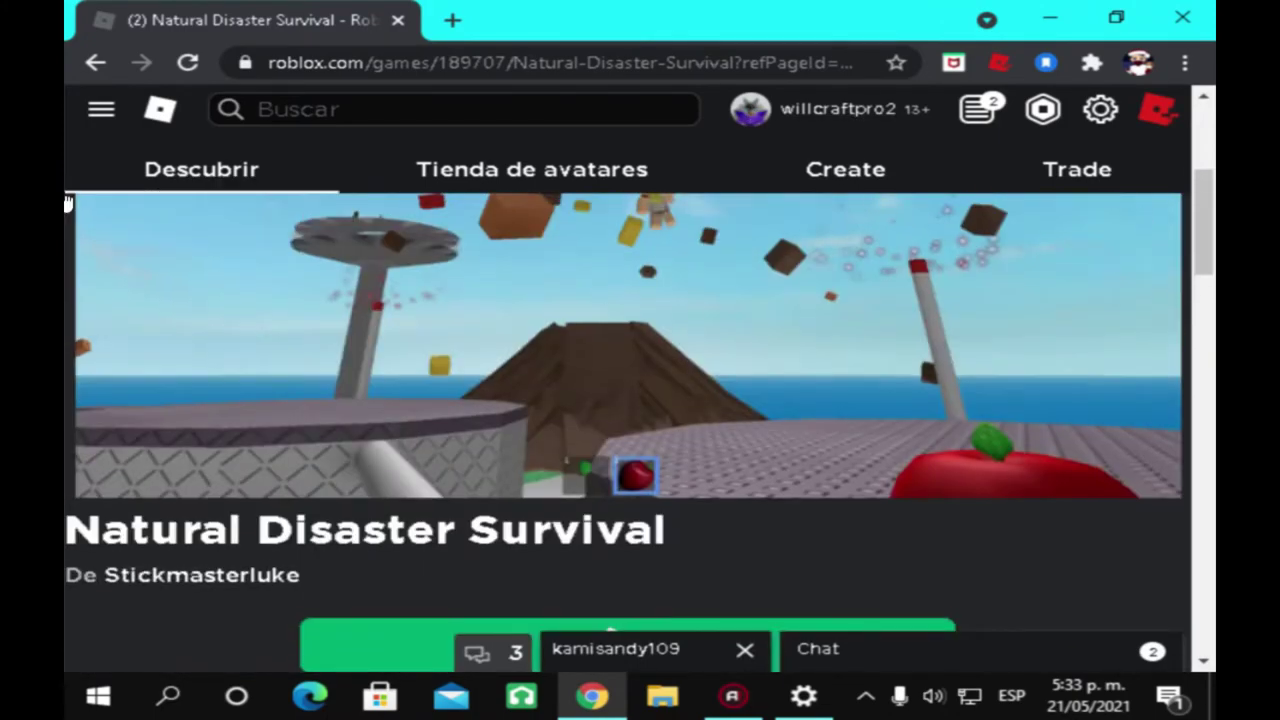
{"action": "scroll", "coordinate": [330, 318], "scroll_direction": "down", "scroll_amount": 4}
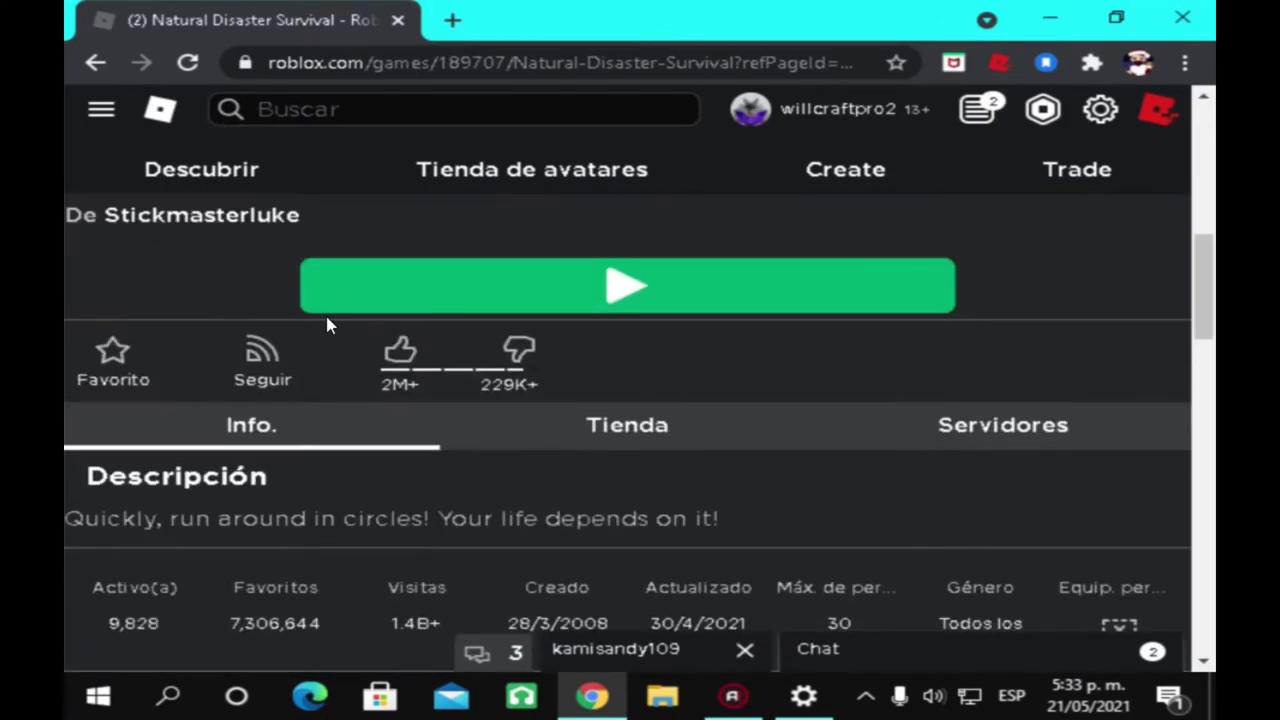
{"action": "left_click", "coordinate": [628, 268]}
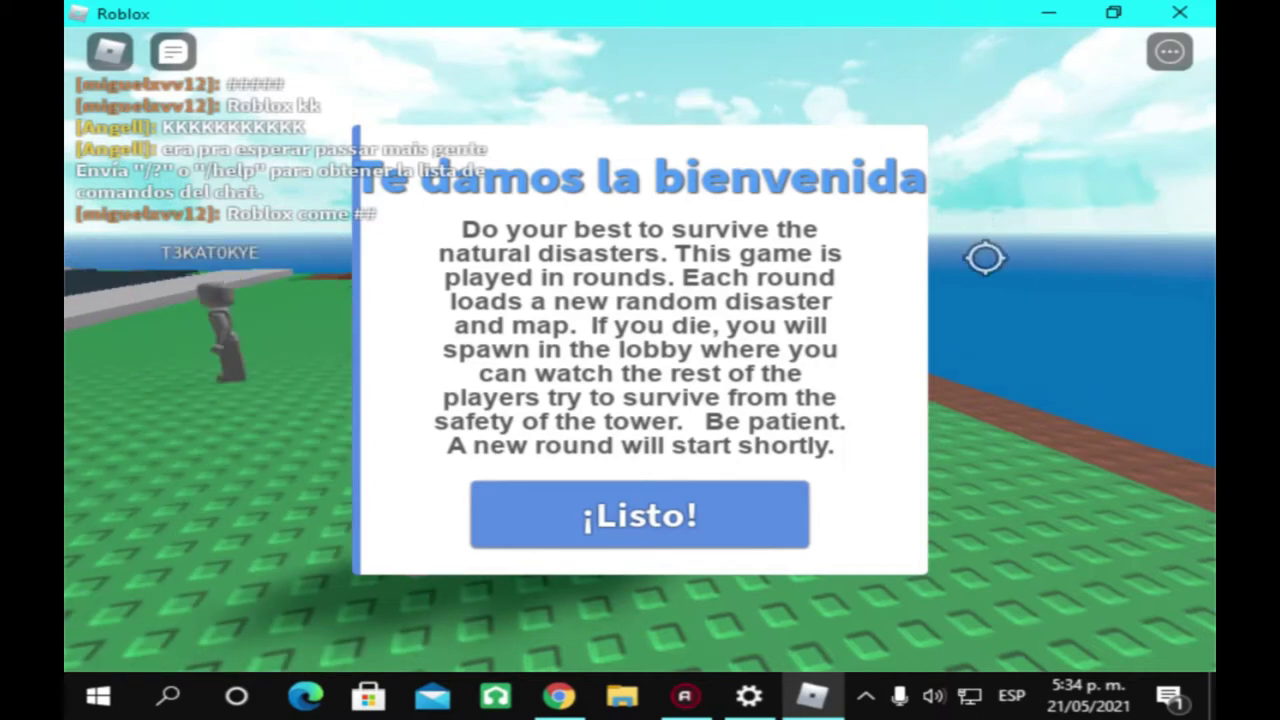
{"action": "left_click", "coordinate": [689, 526]}
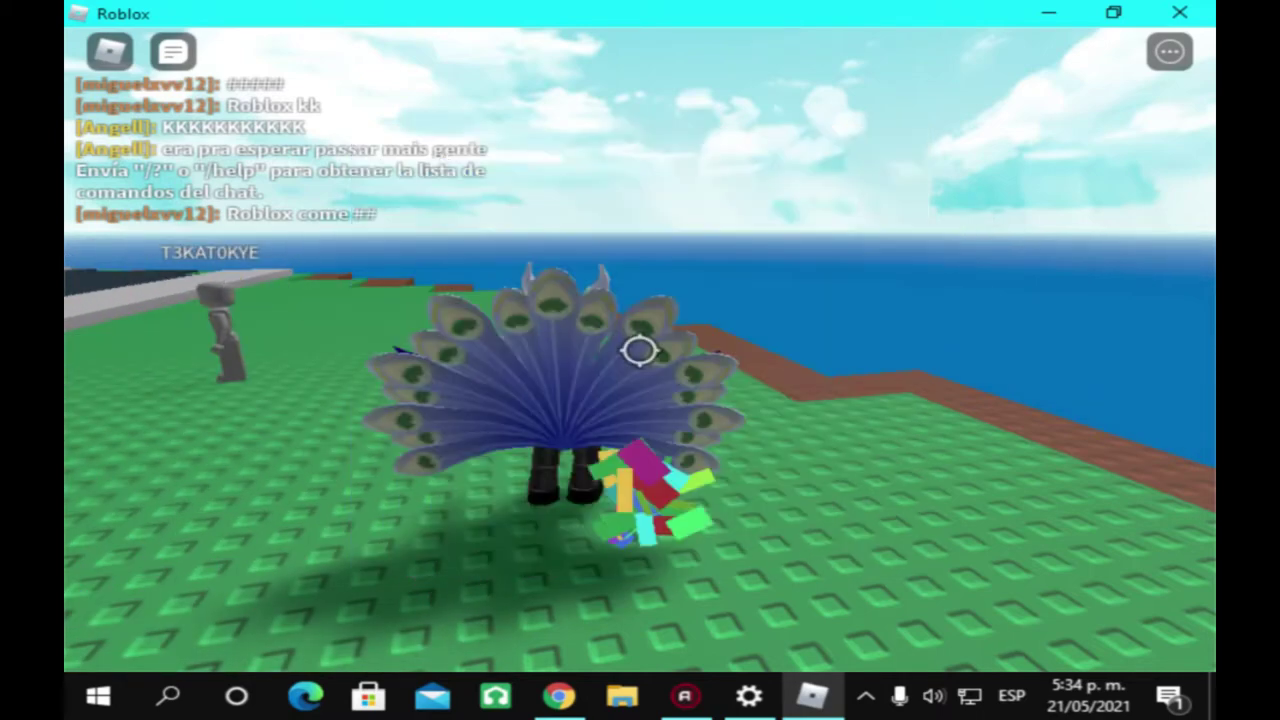
- Turn off shift lock, rotate the camera toward the glass building and walk the avatar around the grass
{"action": "key", "text": "shift"}
{"action": "right_click", "coordinate": [640, 346]}
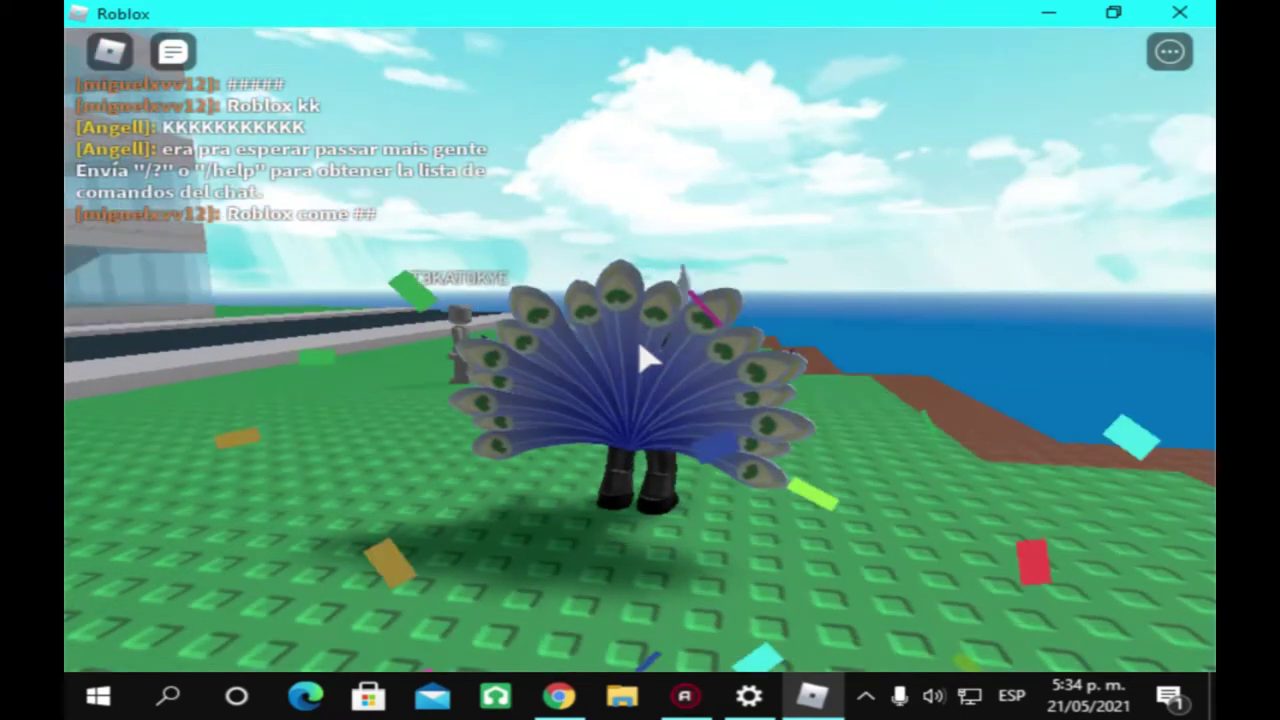
{"action": "right_click", "coordinate": [640, 346]}
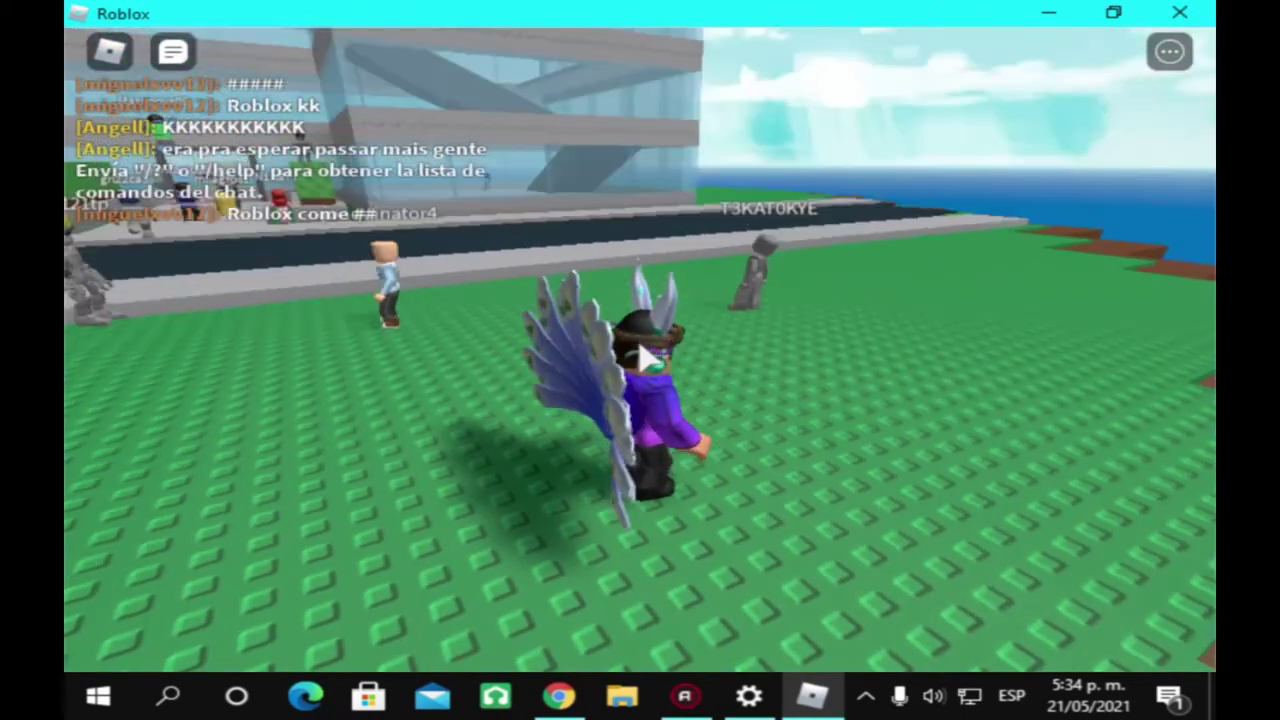
{"action": "key", "text": "d"}
{"action": "key", "text": "w"}
{"action": "key", "text": "a"}
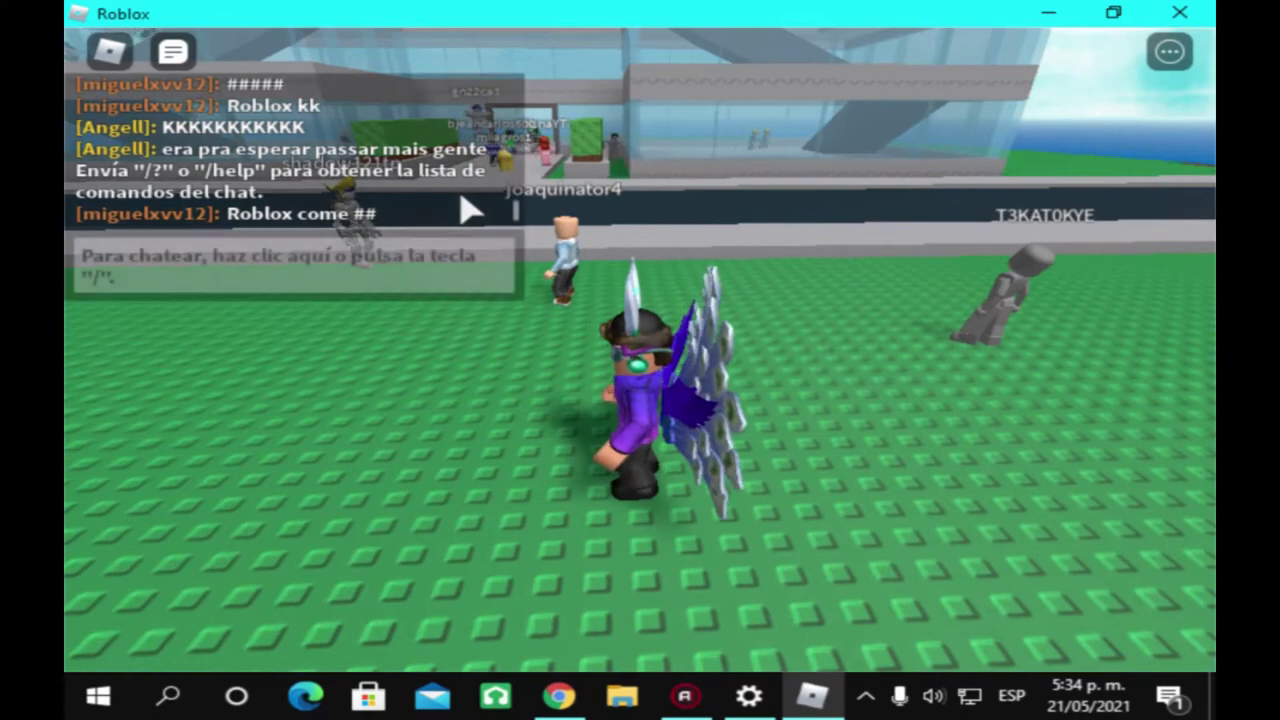
{"action": "key", "text": "a"}
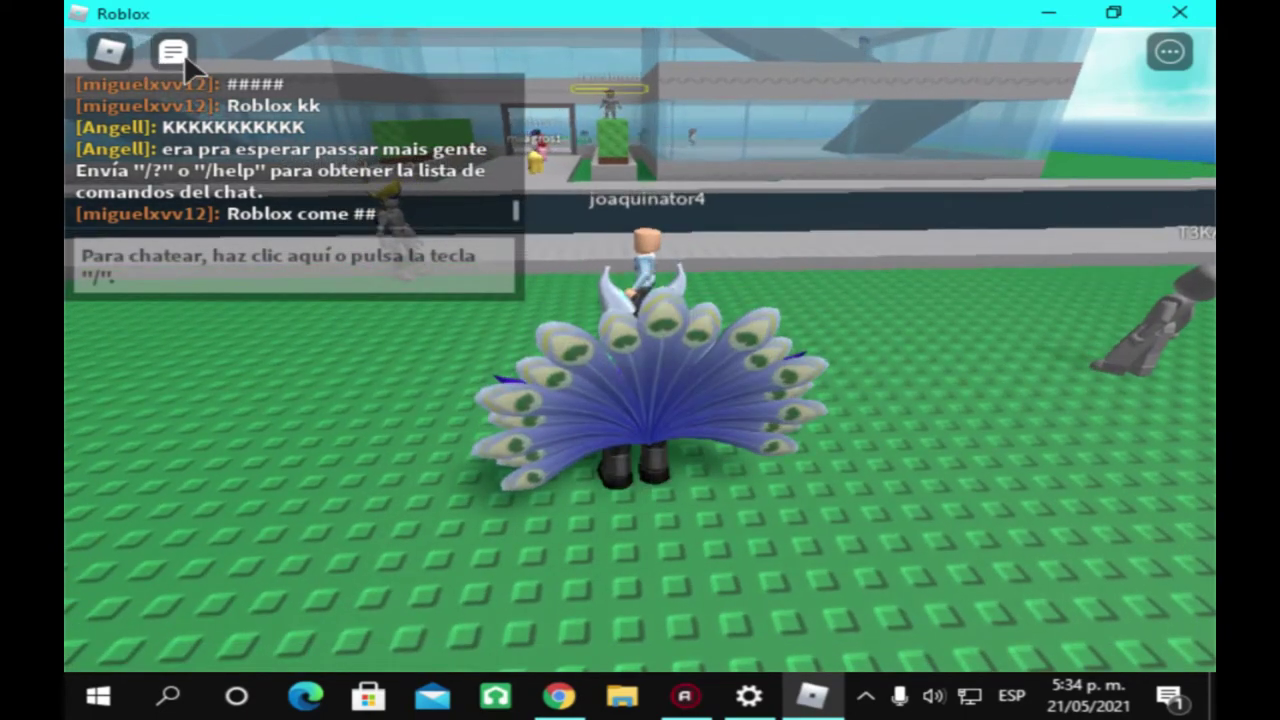
- Hide the in-game chat and switch Roblox to full screen
{"action": "left_click", "coordinate": [176, 52]}
{"action": "key", "text": "w"}
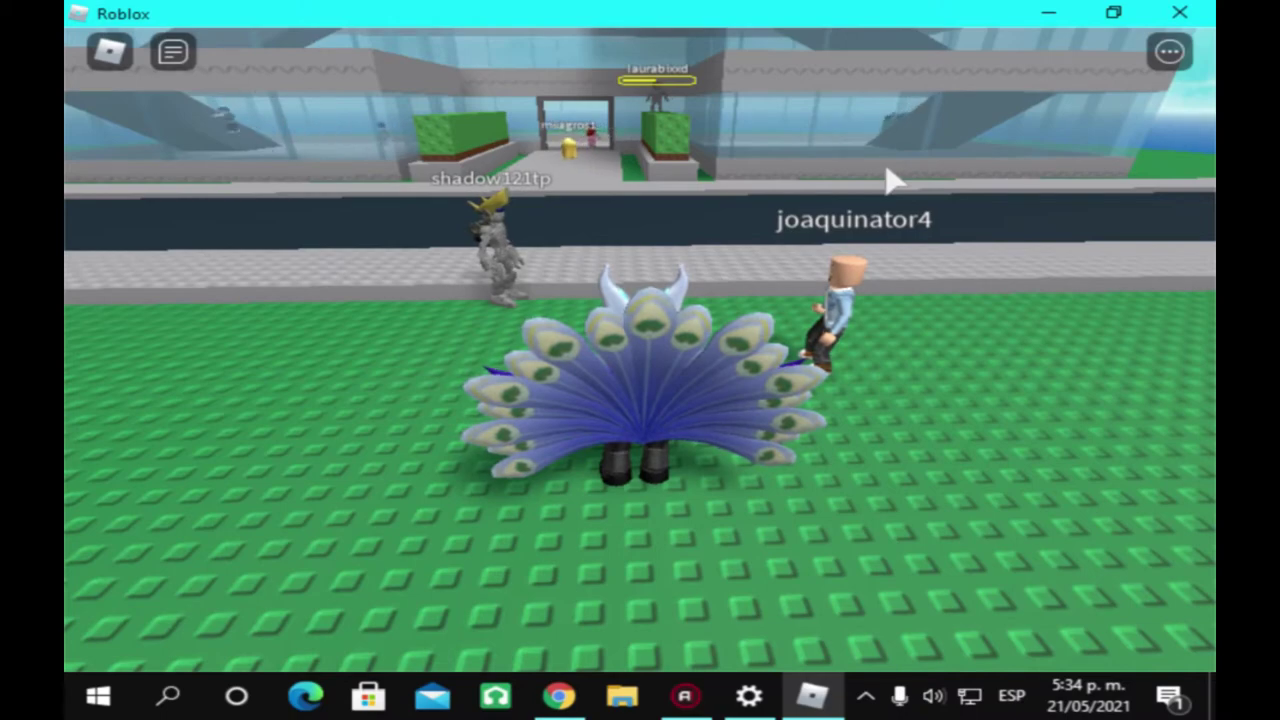
{"action": "key", "text": "F11"}
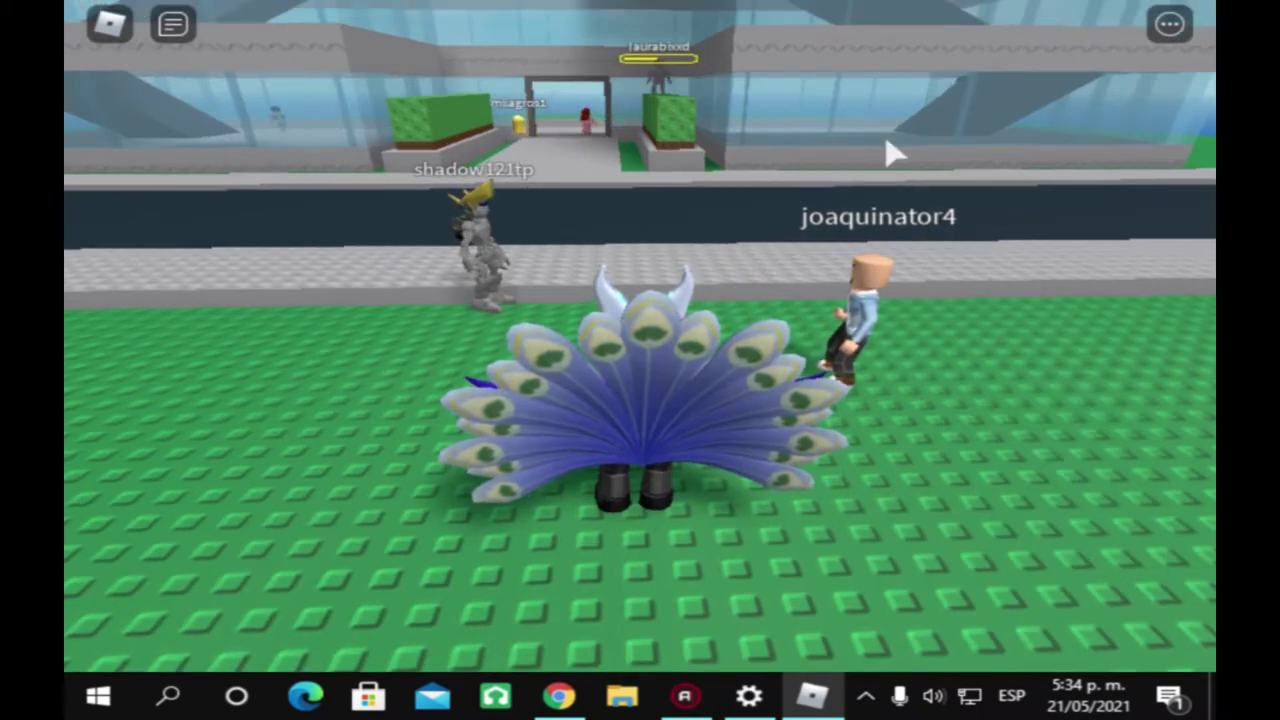
- Run the avatar across the grass onto the road and turn it to face the camera
{"action": "key", "text": "w"}
{"action": "right_click", "coordinate": [783, 253]}
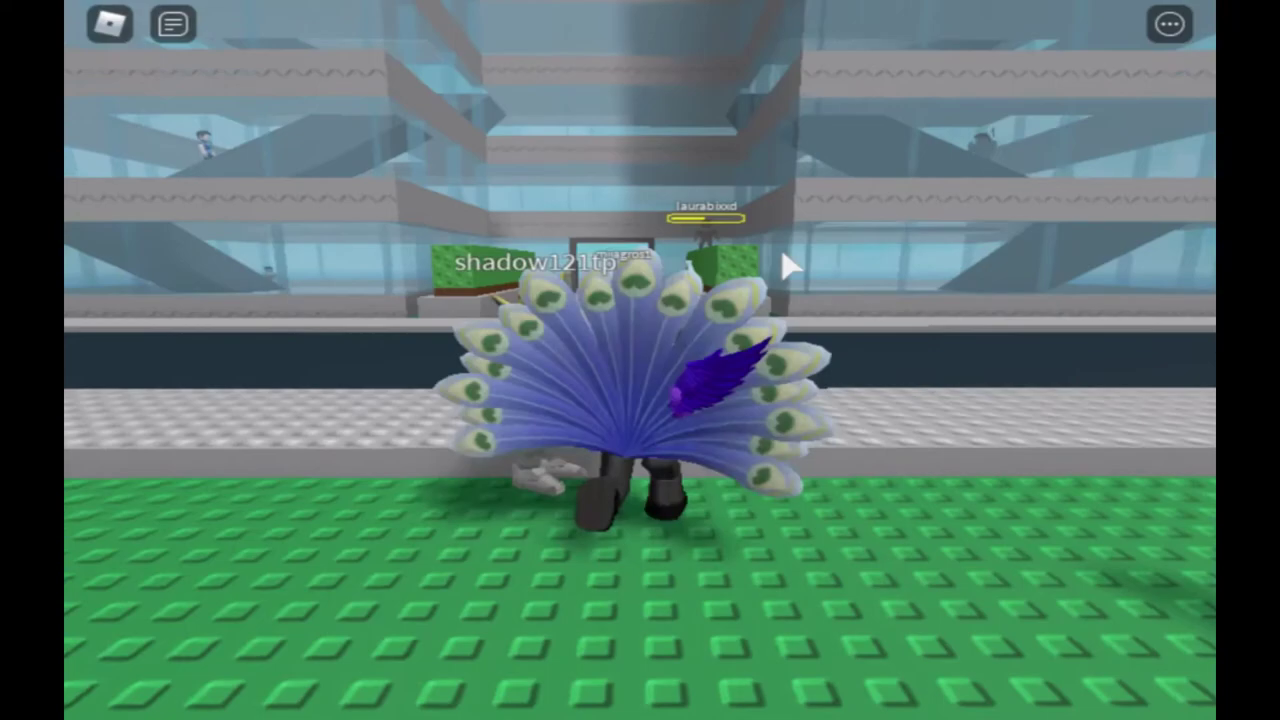
{"action": "key", "text": "d"}
{"action": "key", "text": "w"}
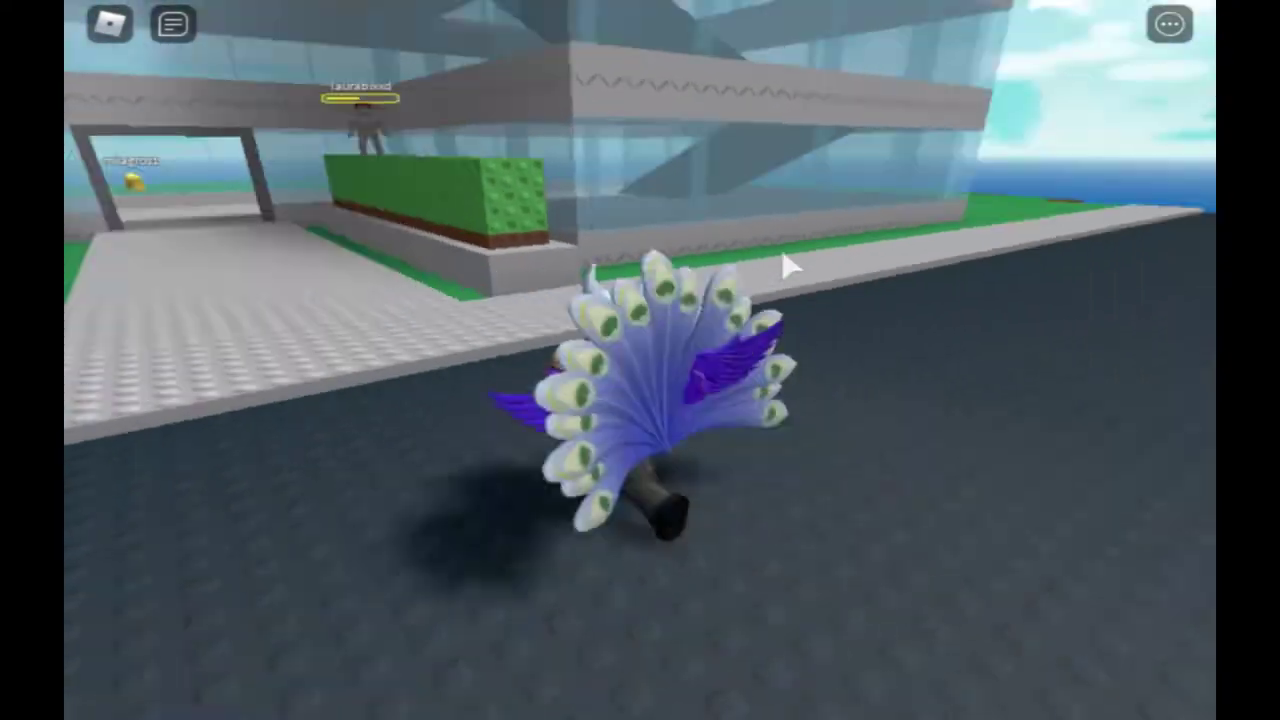
{"action": "key", "text": "s"}
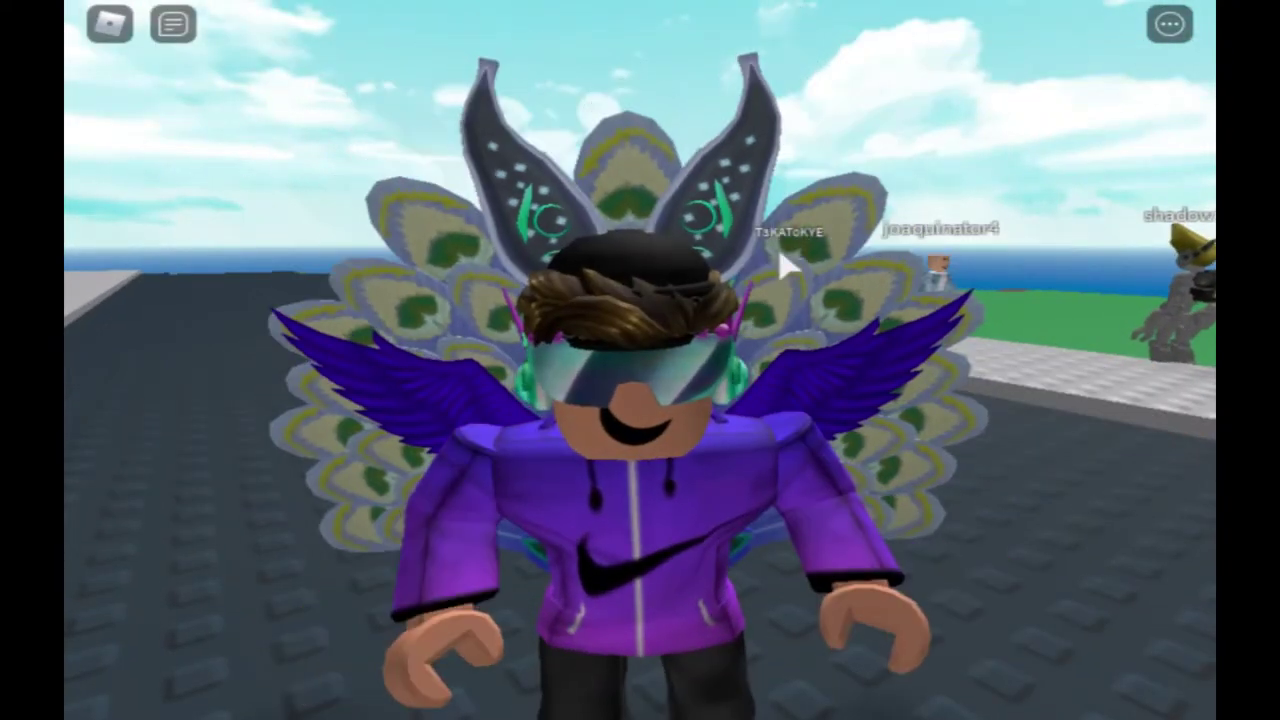
- Try to play the emote in slot 2 of the emote wheel
{"action": "key", "text": "period"}
{"action": "left_click", "coordinate": [397, 365]}
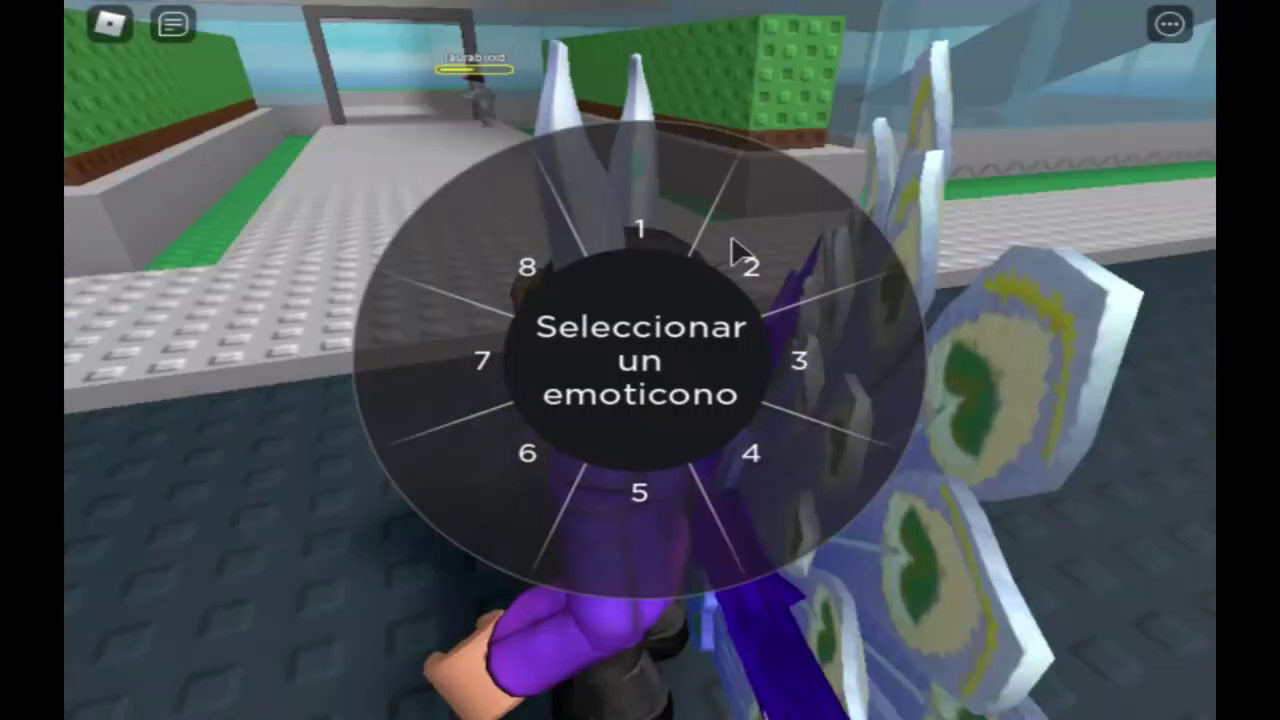
{"action": "left_click", "coordinate": [735, 251]}
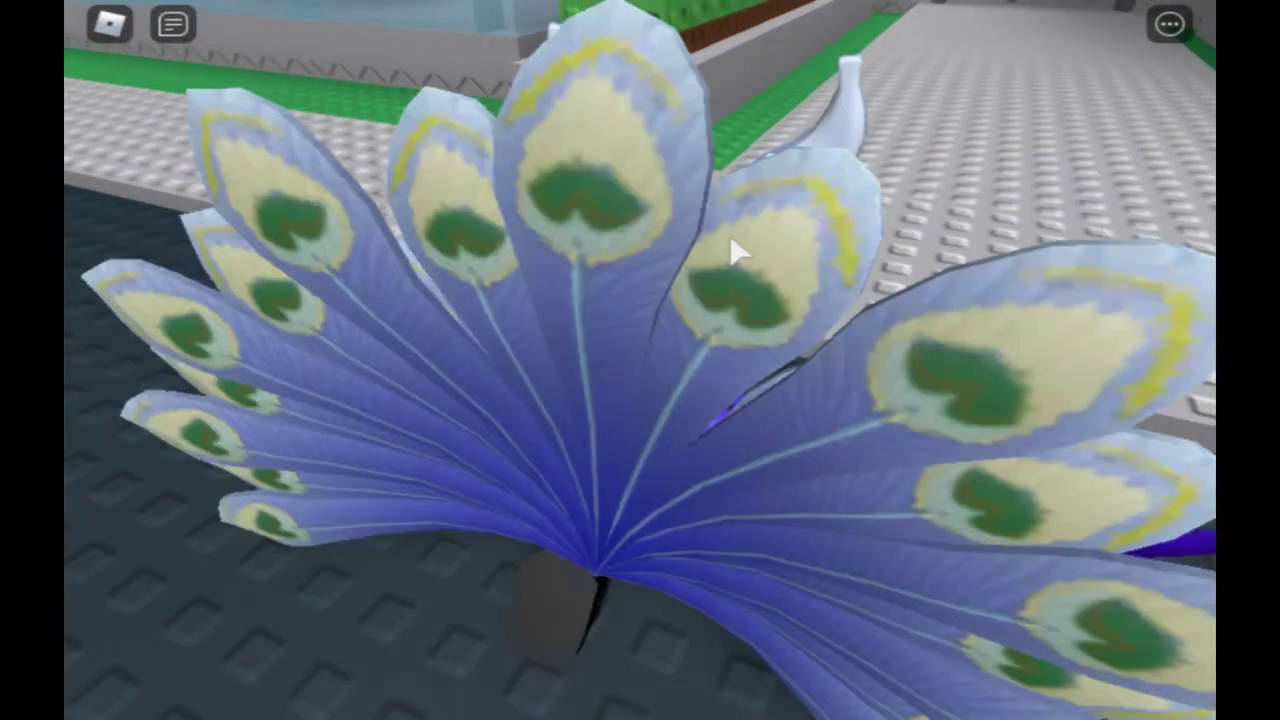
- Zoom the camera out and run the avatar between the hedges through the entrance of the glass building
{"action": "scroll", "coordinate": [837, 286], "scroll_direction": "down", "scroll_amount": 5}
{"action": "key", "text": "w"}
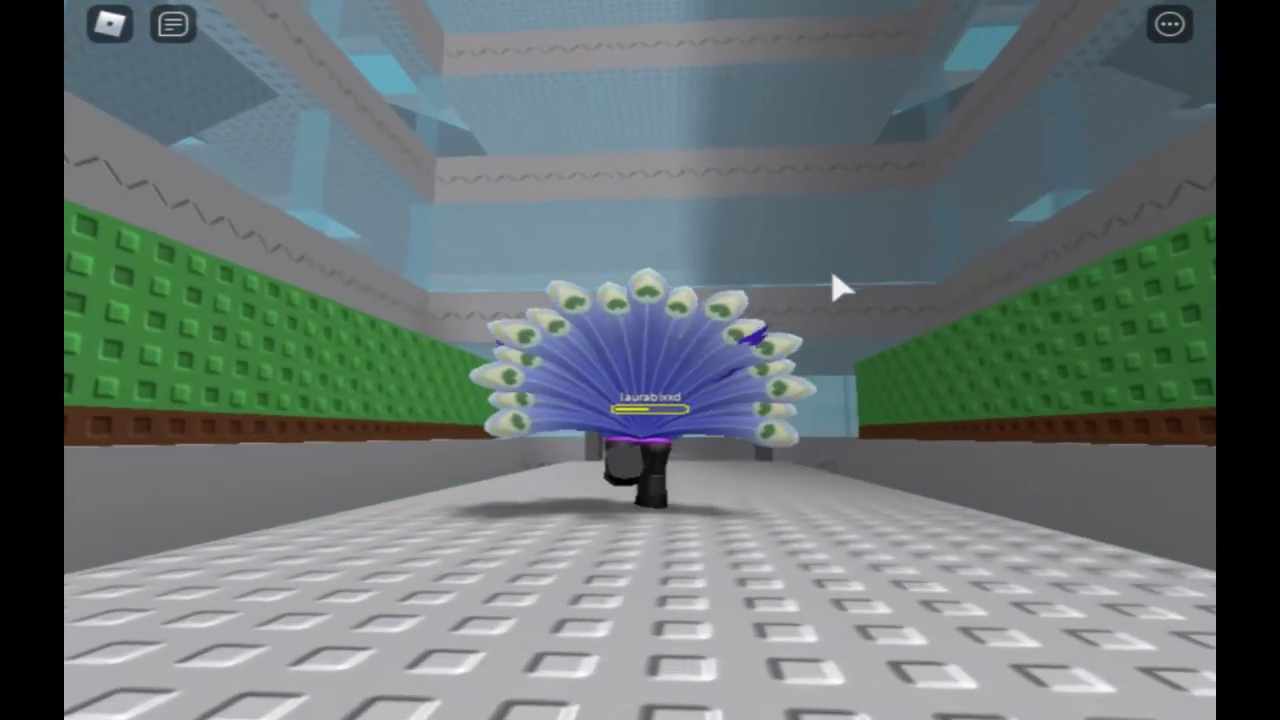
{"action": "key", "text": "w"}
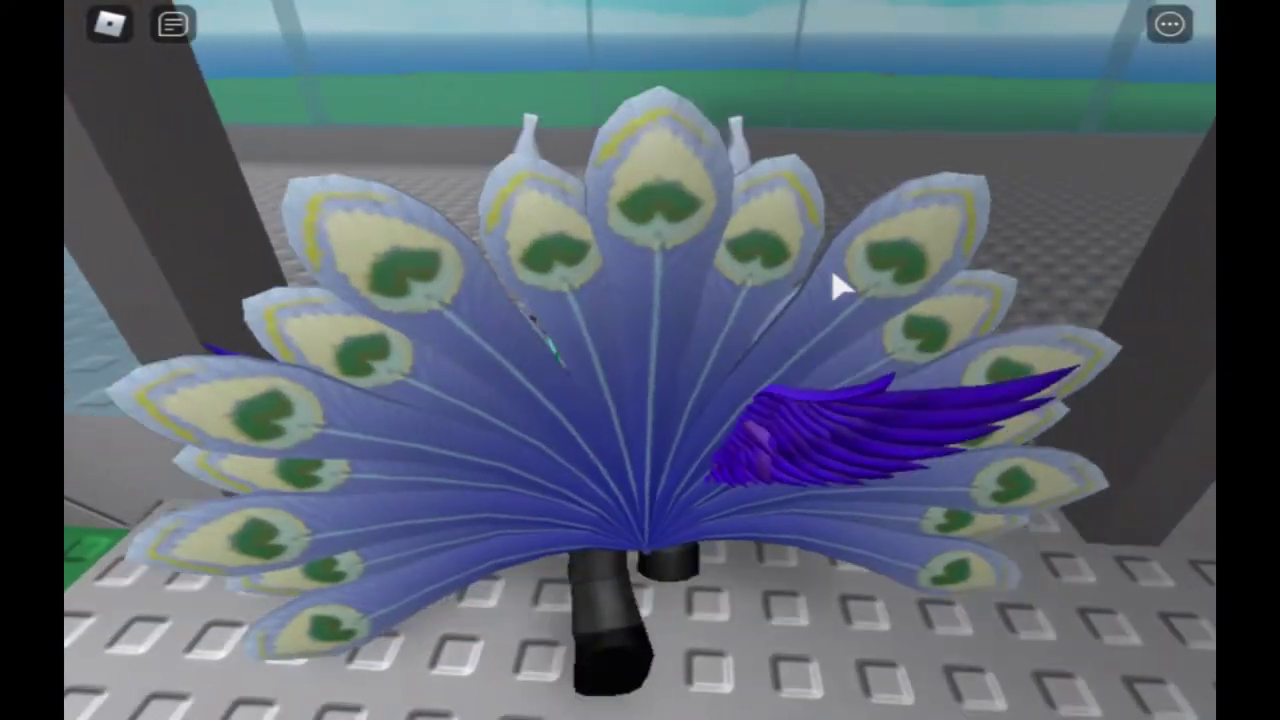
{"action": "key", "text": "Right"}
{"action": "key", "text": "d"}
{"action": "key", "text": "w"}
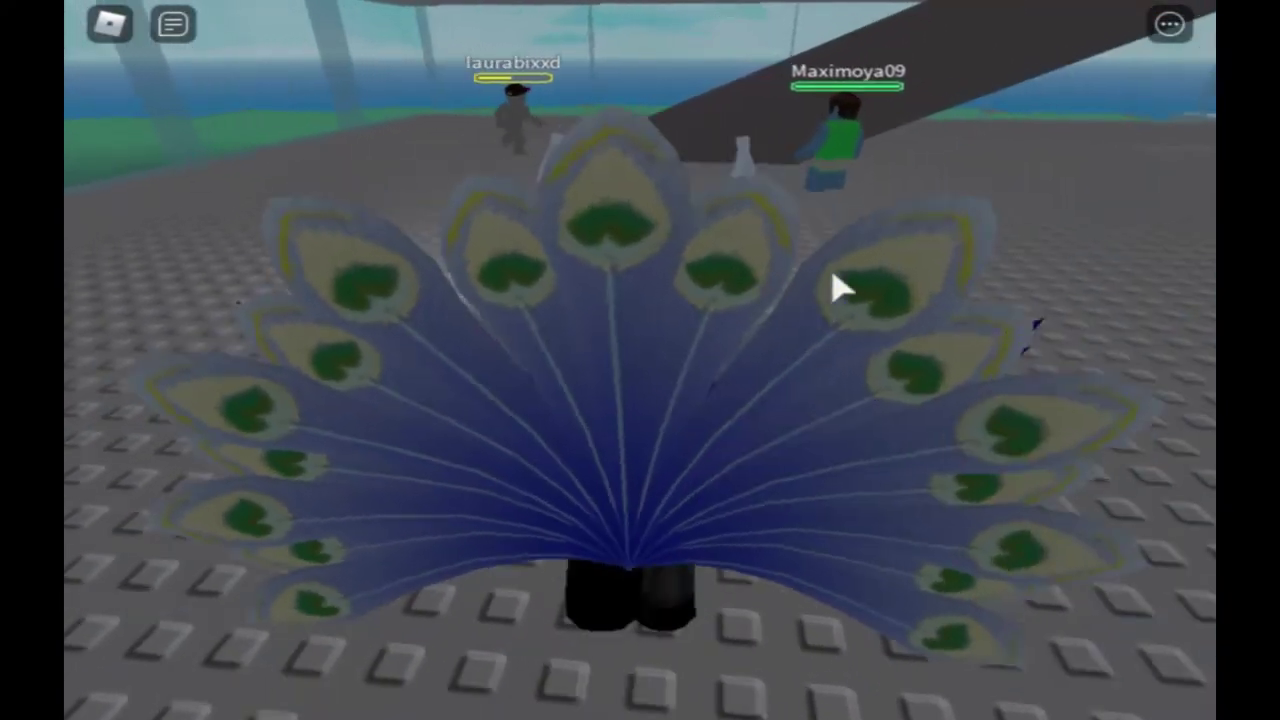
- Move the avatar up the ramps and across the floors inside the building during the tsunami round
{"action": "key", "text": "w"}
{"action": "key", "text": "a"}
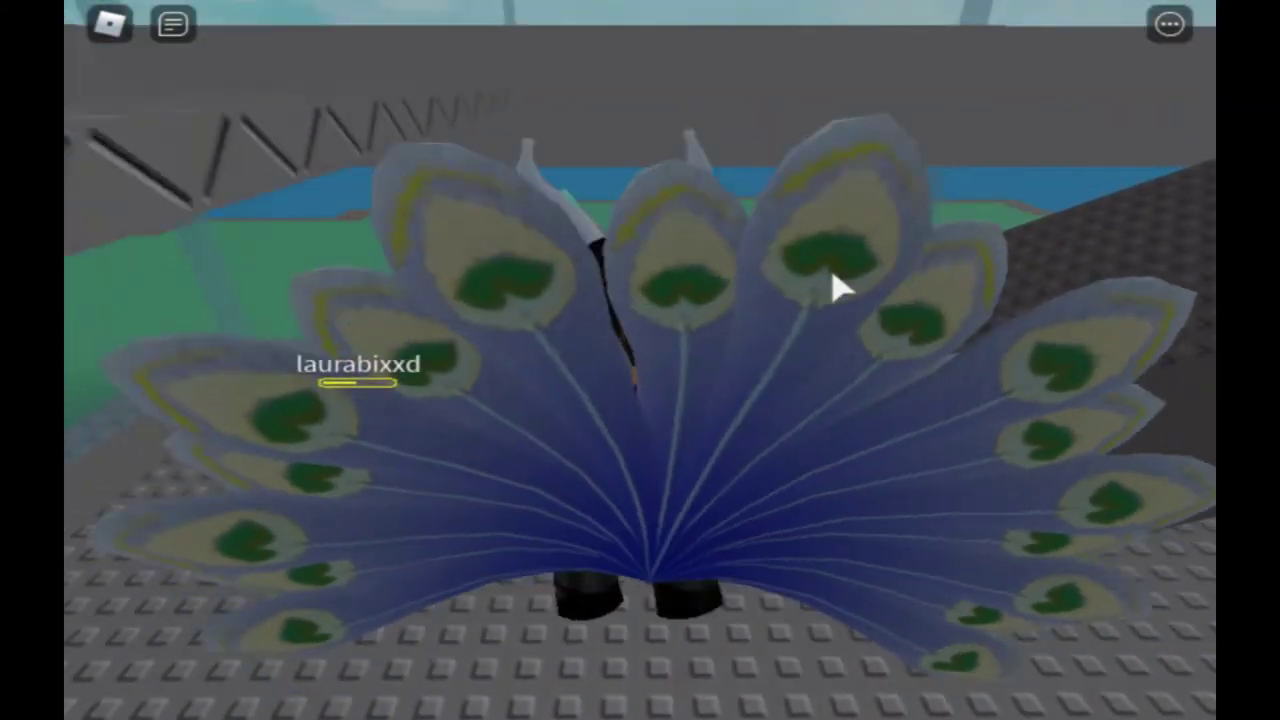
{"action": "key", "text": "w"}
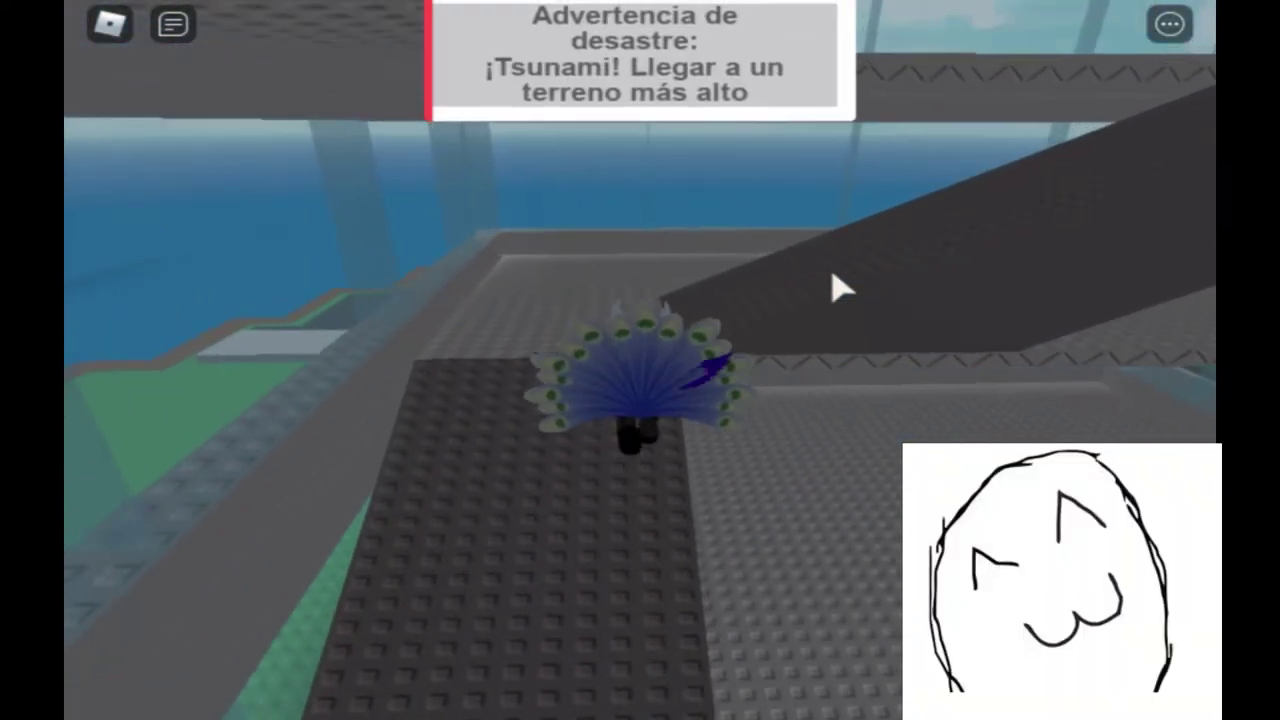
{"action": "key", "text": "Right"}
{"action": "key", "text": "w"}
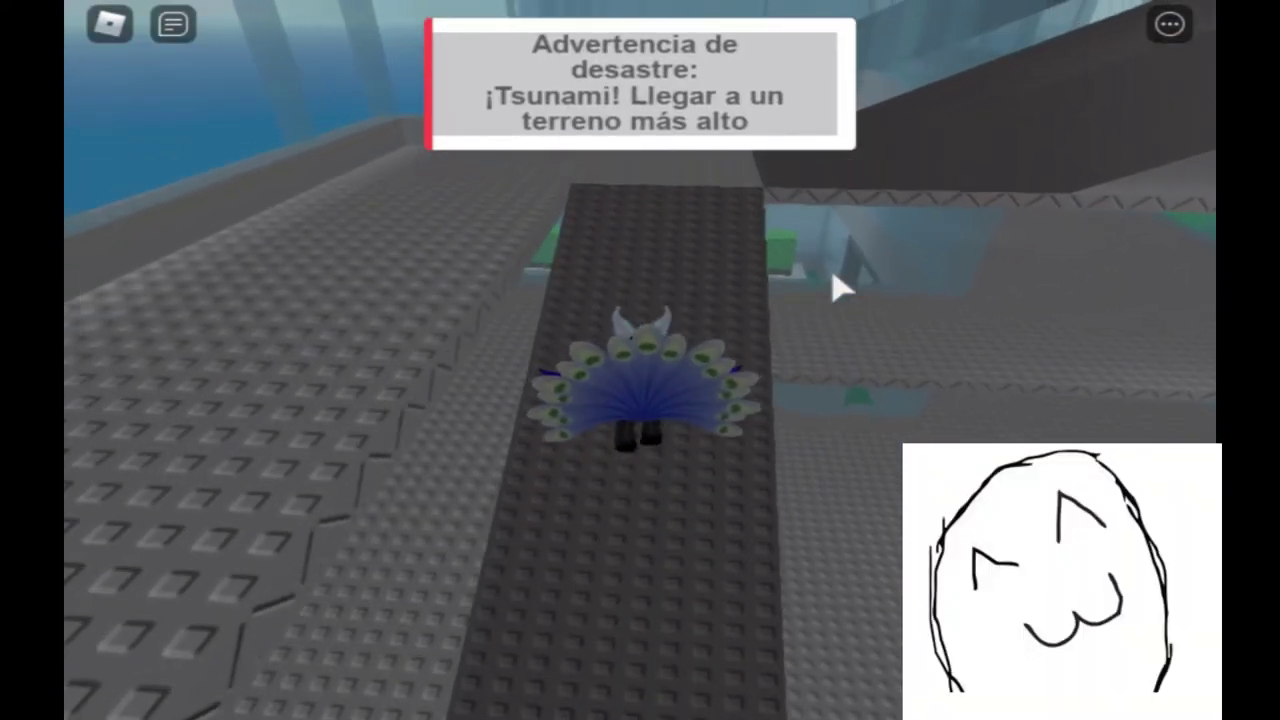
{"action": "key", "text": "s"}
{"action": "key", "text": "d"}
{"action": "key", "text": "w"}
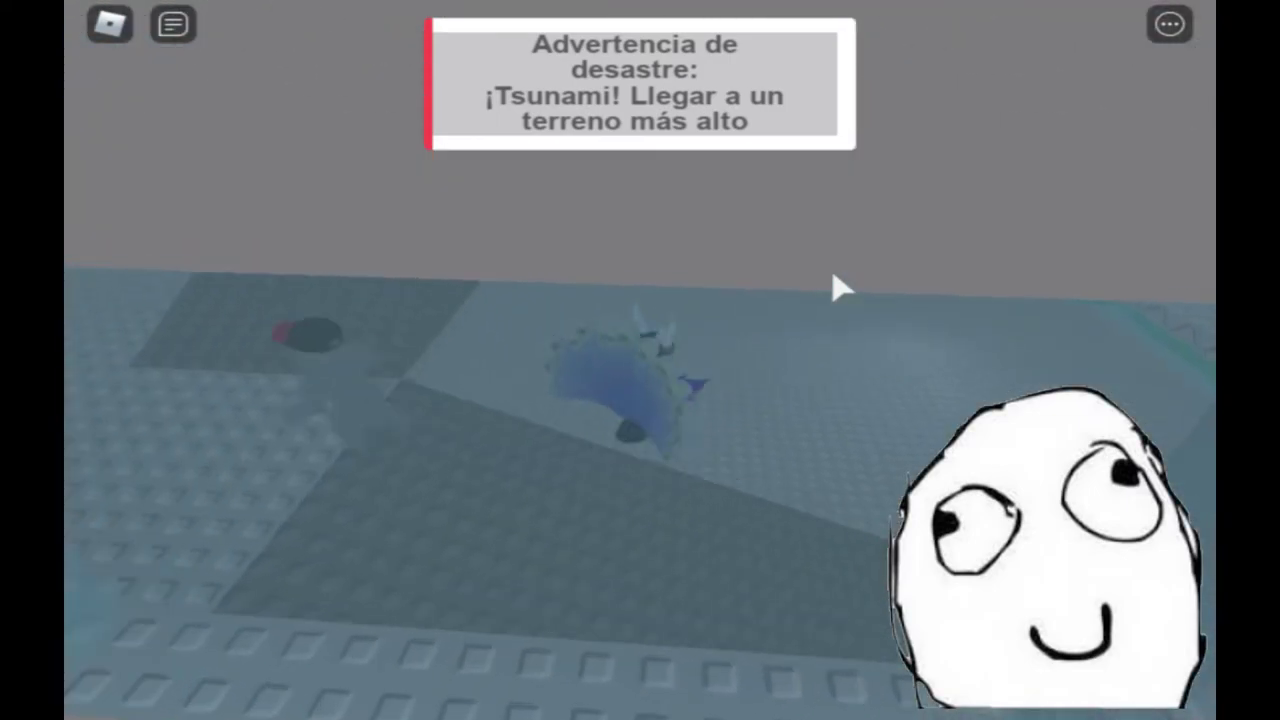
{"action": "key", "text": "d"}
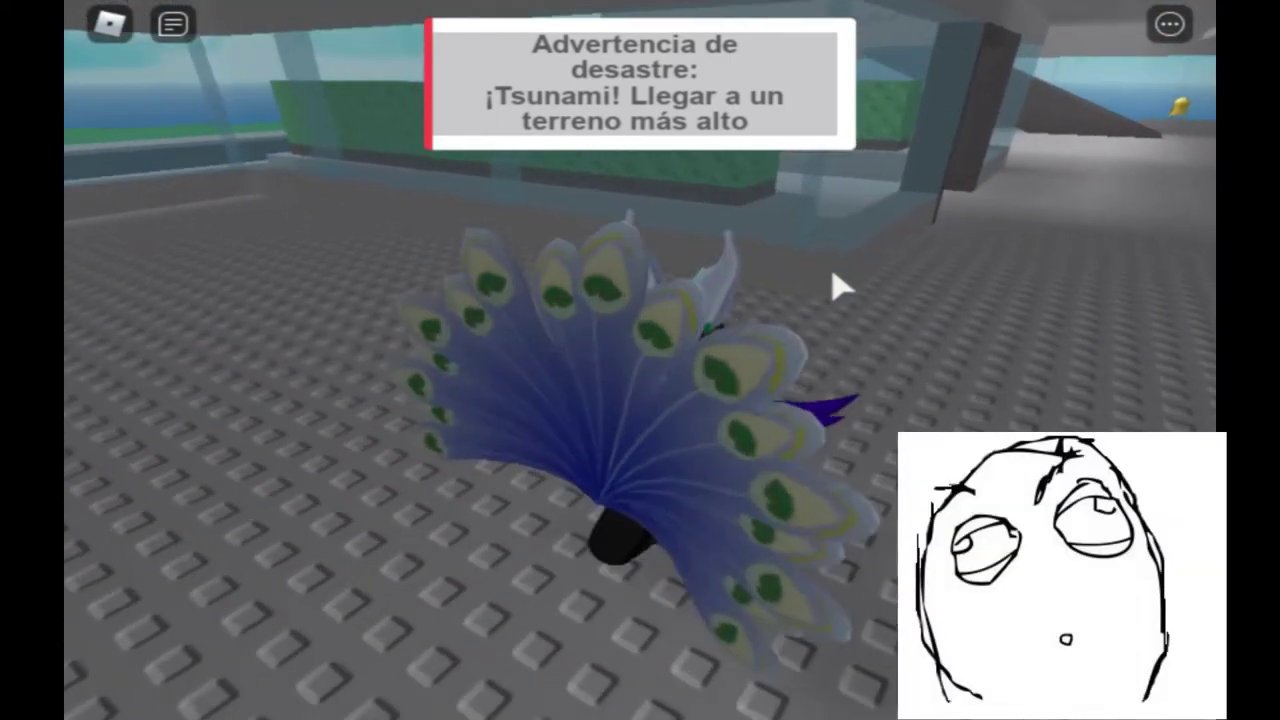